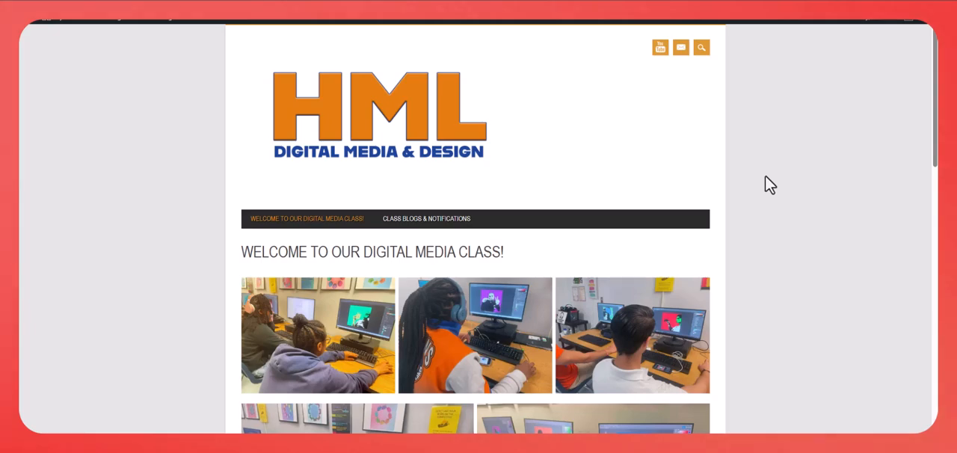
- Examine the class website's home page, including the student photos, program overview and teacher section
scroll(782, 192, down, 1)
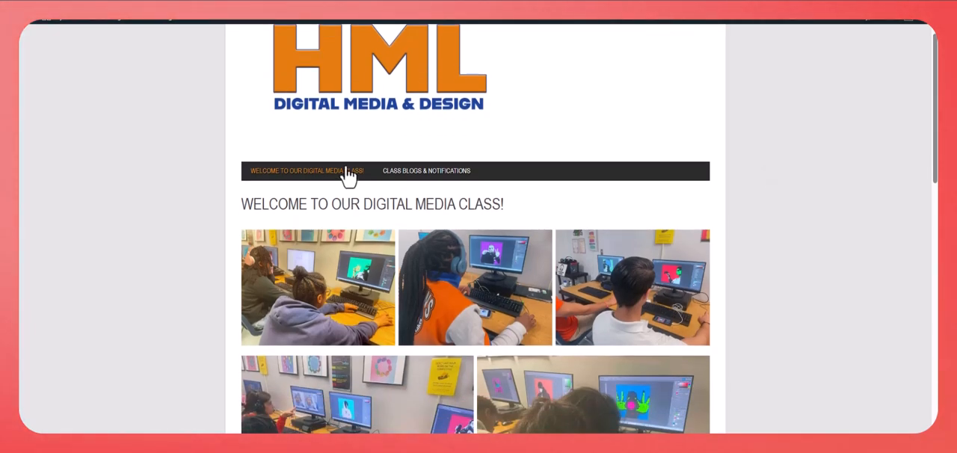
scroll(349, 177, up, 1)
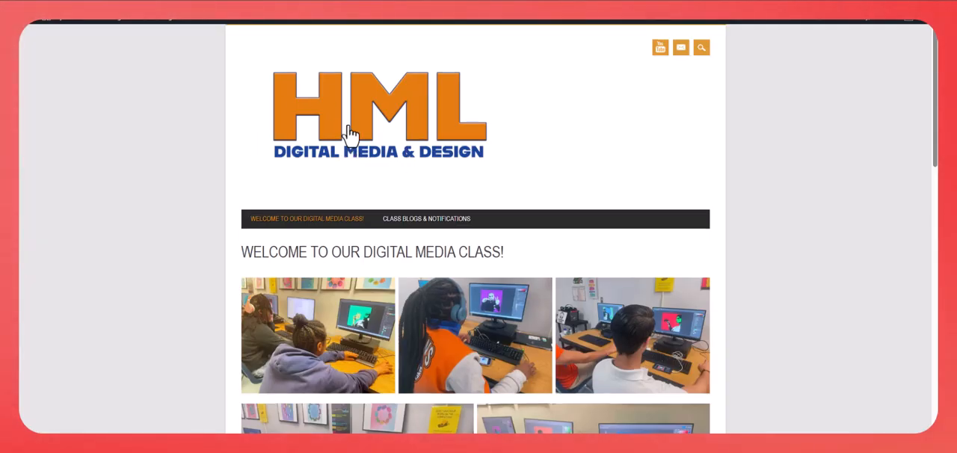
scroll(376, 176, down, 5)
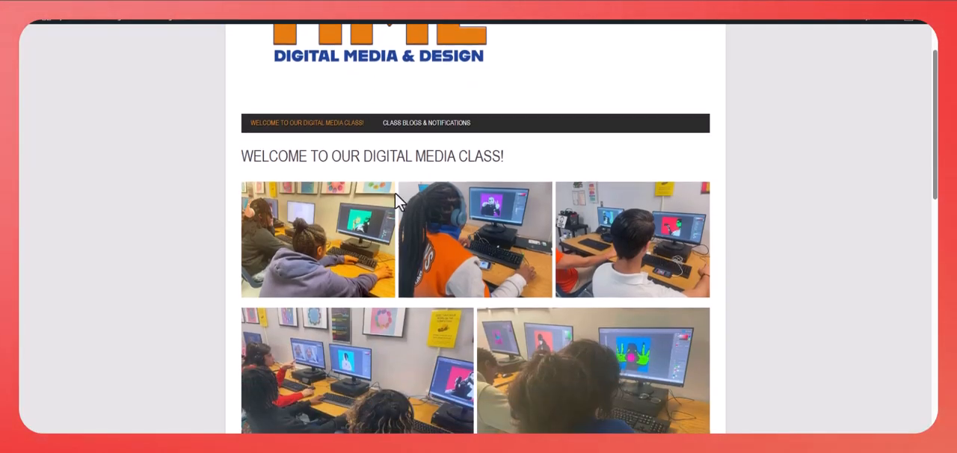
scroll(445, 217, up, 1)
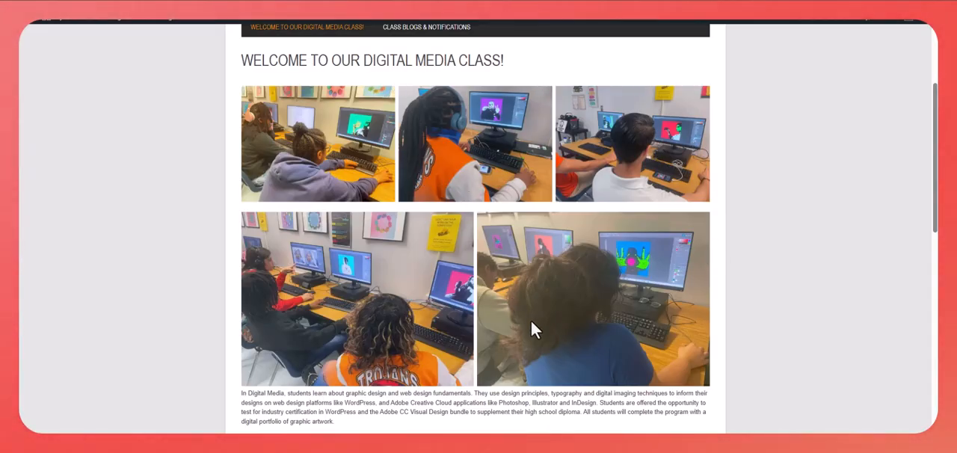
scroll(528, 327, down, 2)
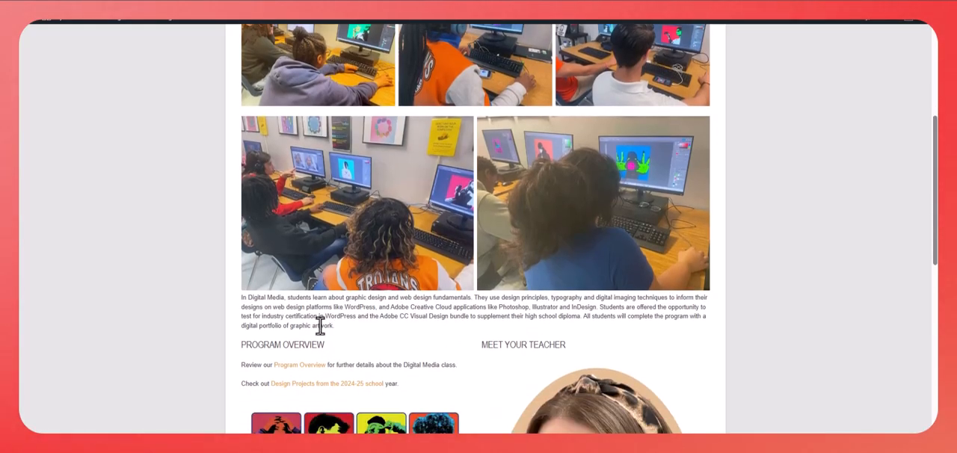
scroll(352, 315, down, 4)
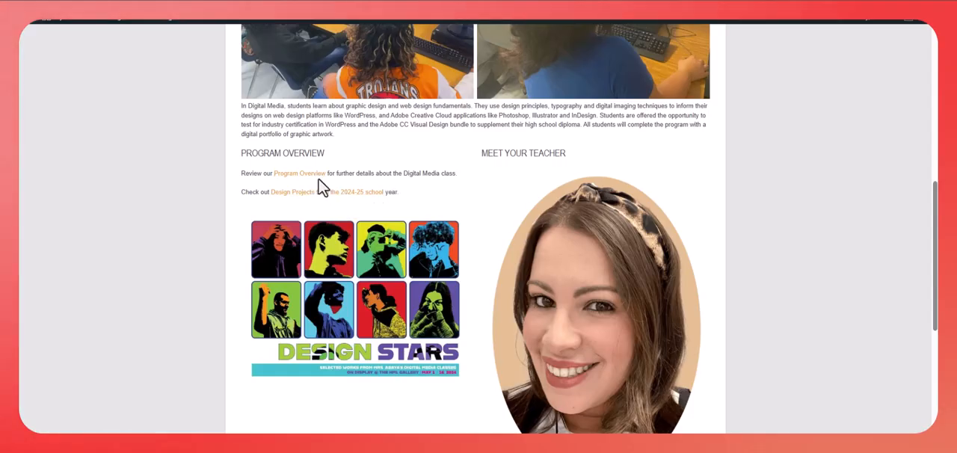
scroll(627, 366, down, 2)
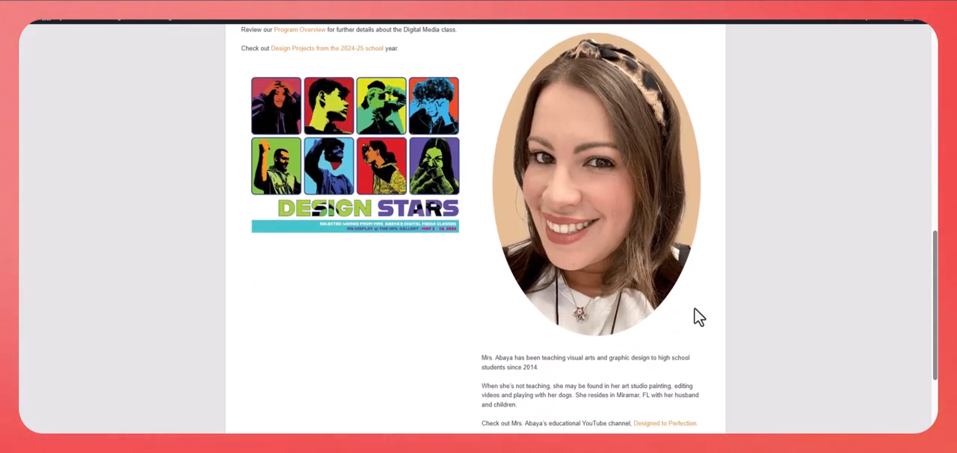
scroll(703, 326, down, 1)
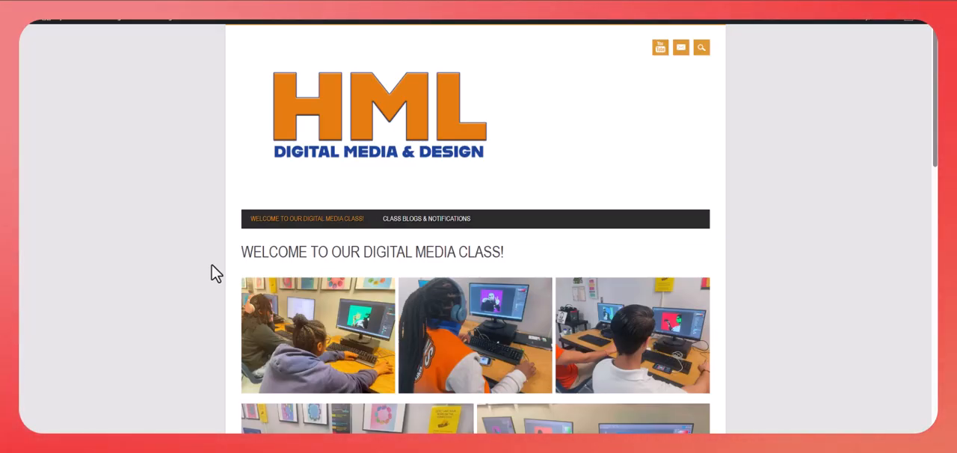
scroll(212, 273, down, 3)
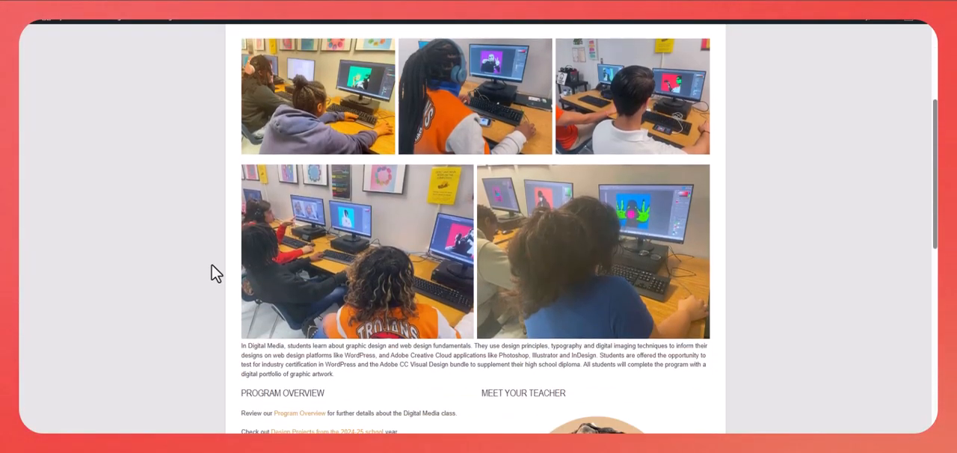
scroll(212, 274, down, 1)
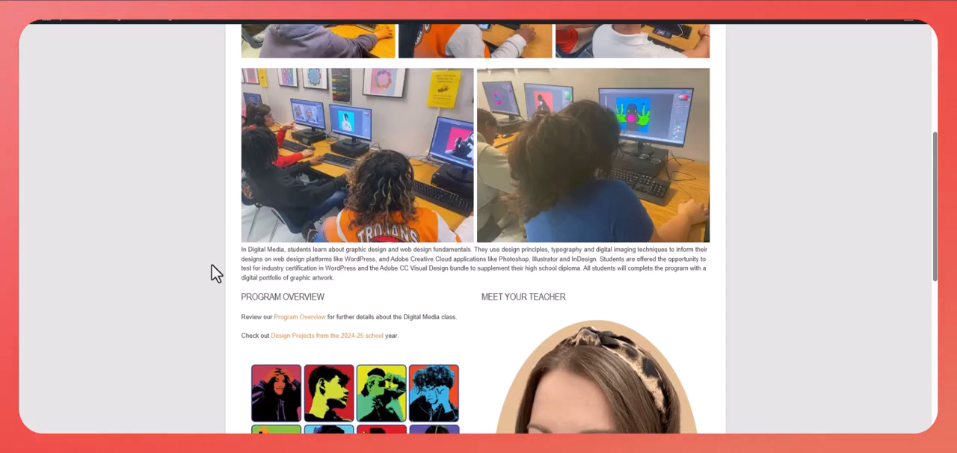
scroll(212, 274, up, 5)
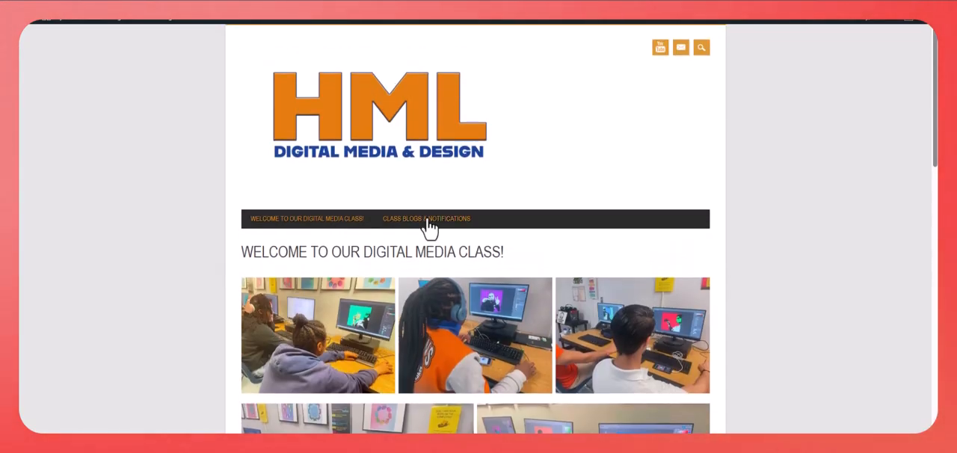
- Open the Class Blogs & Notifications page and view the post about subscribing to the YouTube channel
click(430, 223)
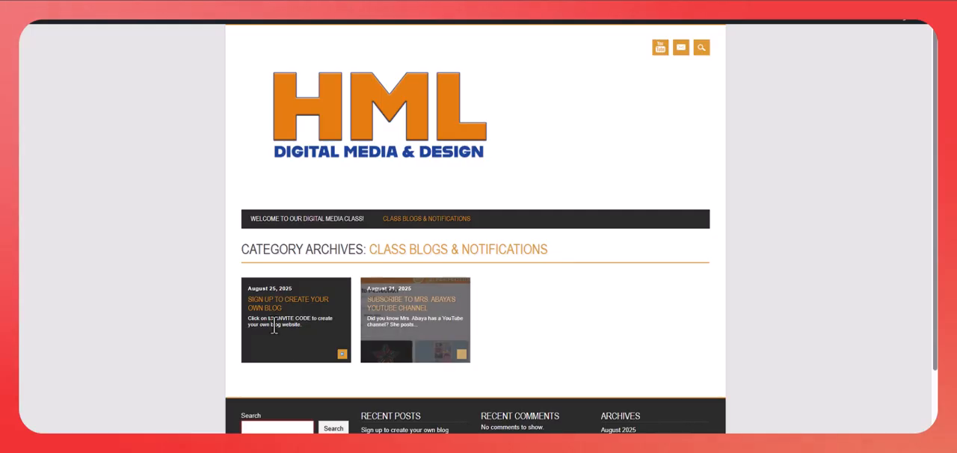
click(410, 306)
scroll(553, 307, down, 3)
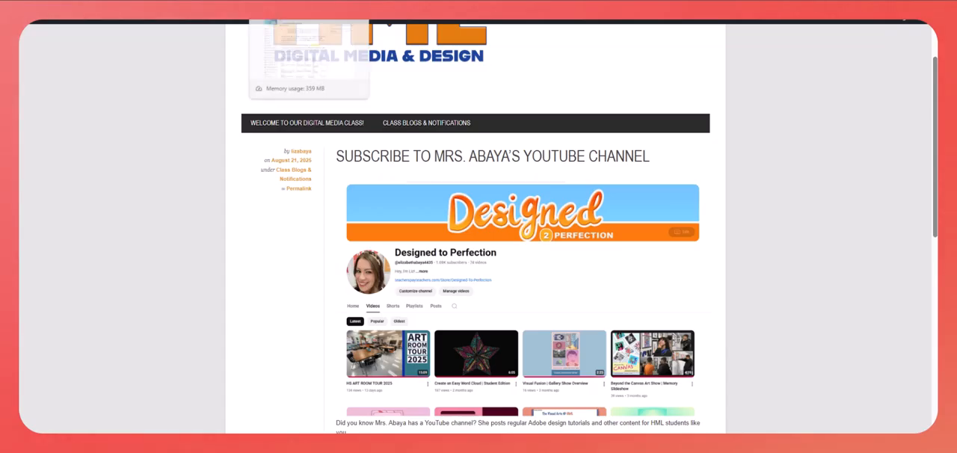
- Open the INVITE CODE link in the Schoology student blog assignment and enter the account username and password, leaving the optional e-mail empty
click(288, 5)
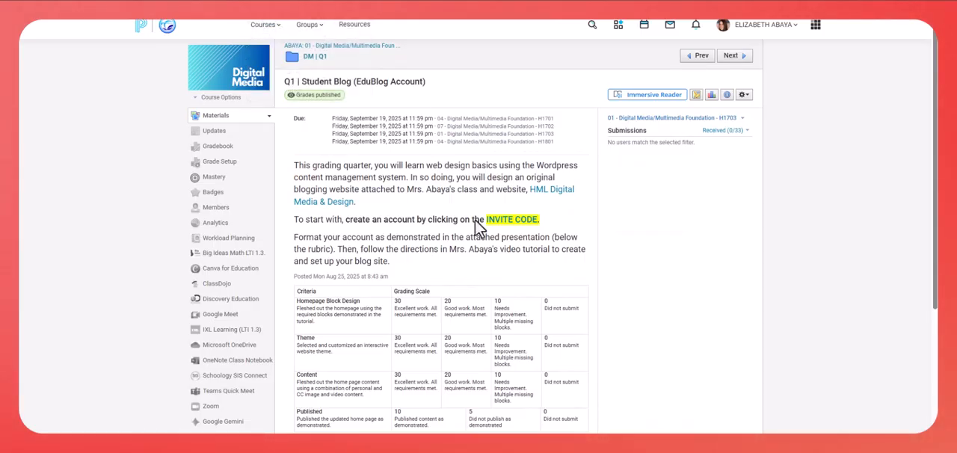
click(514, 230)
click(337, 179)
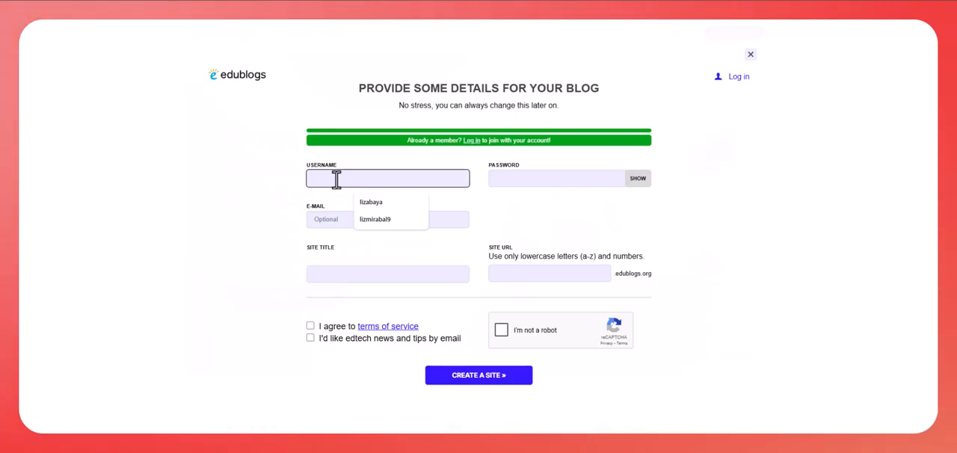
click(371, 201)
click(337, 219)
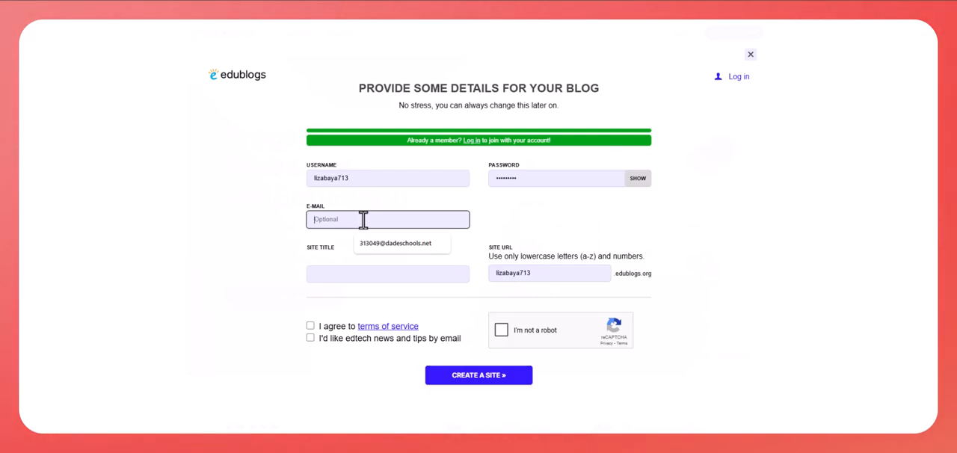
- Enter the owner's name as the site title and check the site URL field
click(347, 274)
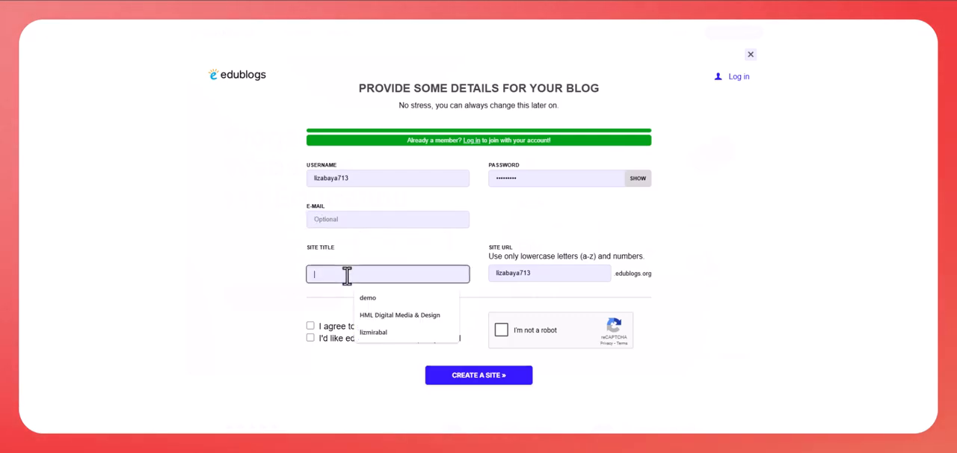
text(lizabaya)
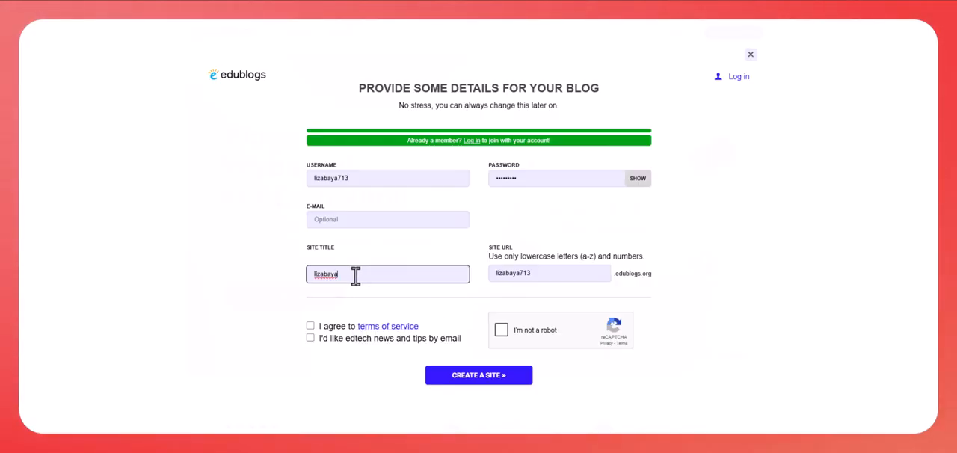
click(351, 298)
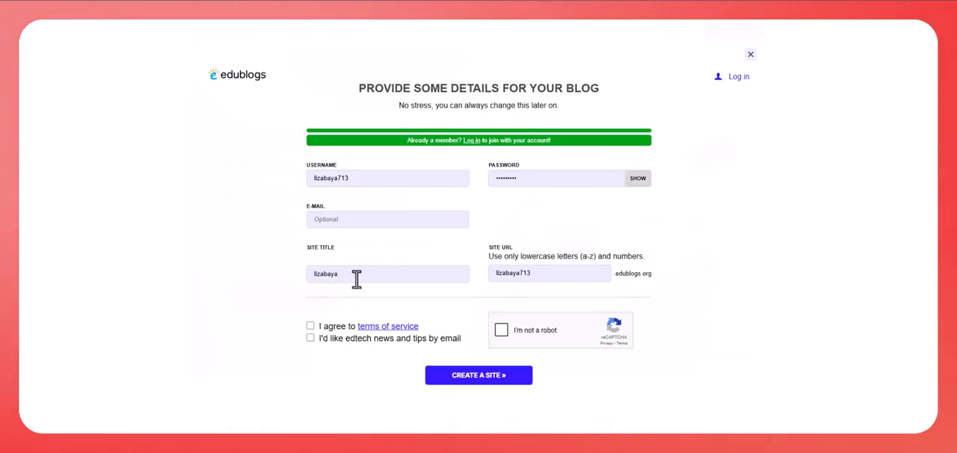
click(357, 277)
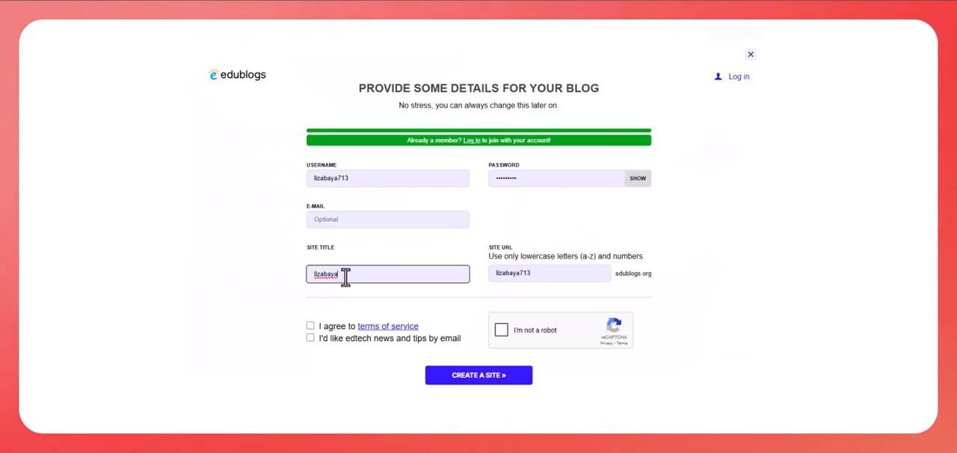
click(521, 273)
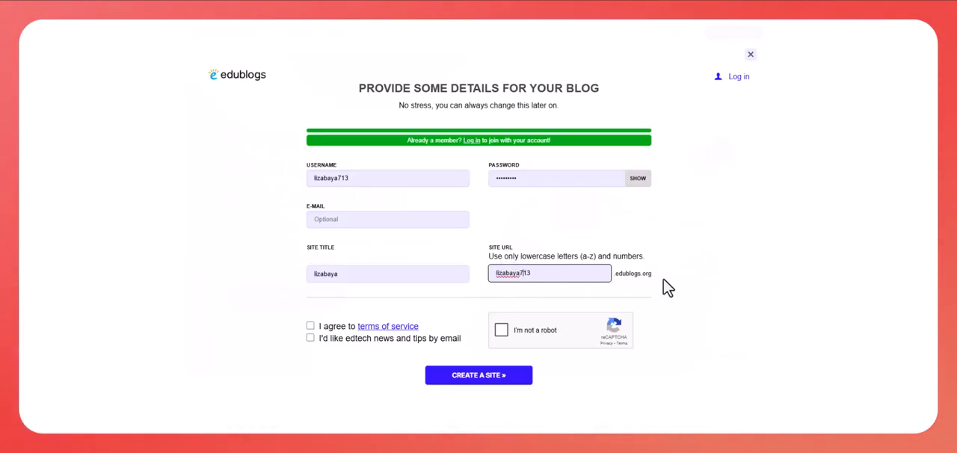
- Agree to the terms of service, complete the reCAPTCHA check and create the site
click(310, 329)
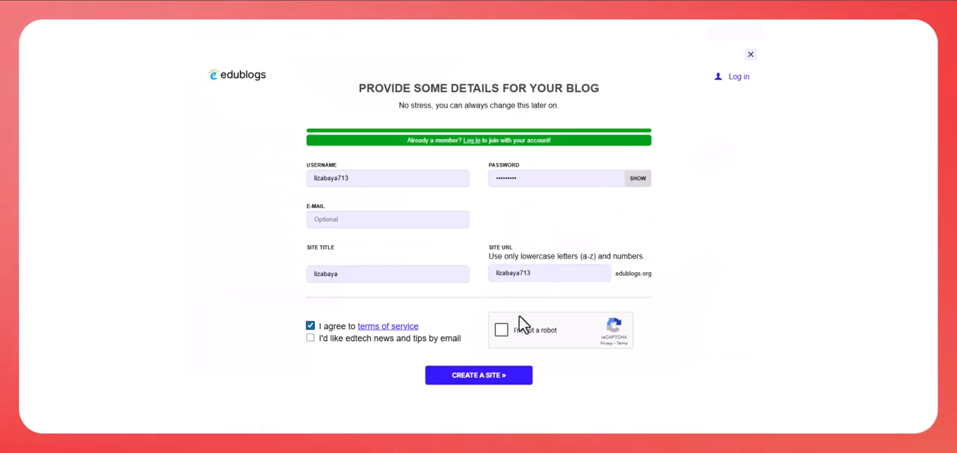
click(501, 332)
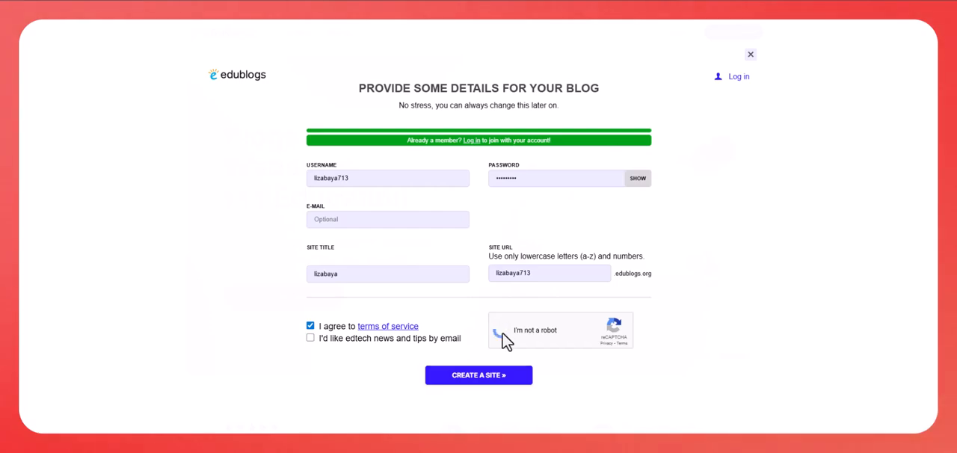
click(487, 377)
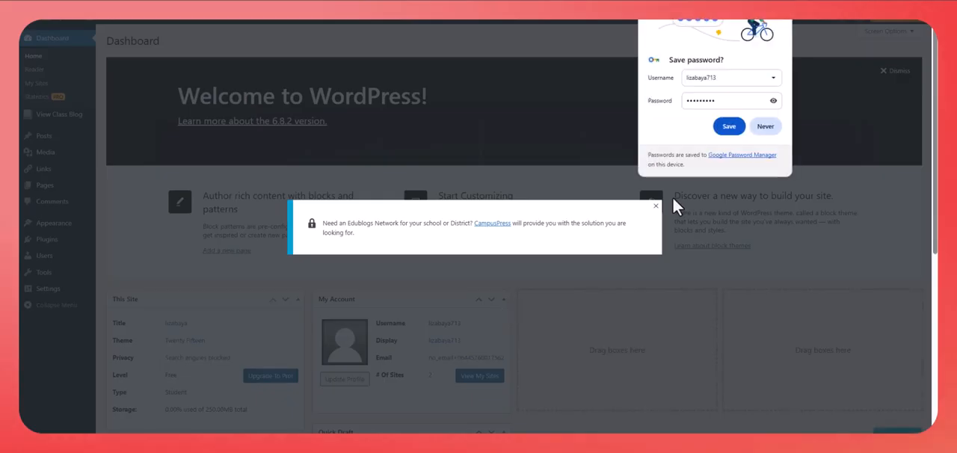
- Close the CampusPress promotion and the save-password prompt on the new site's dashboard
click(656, 205)
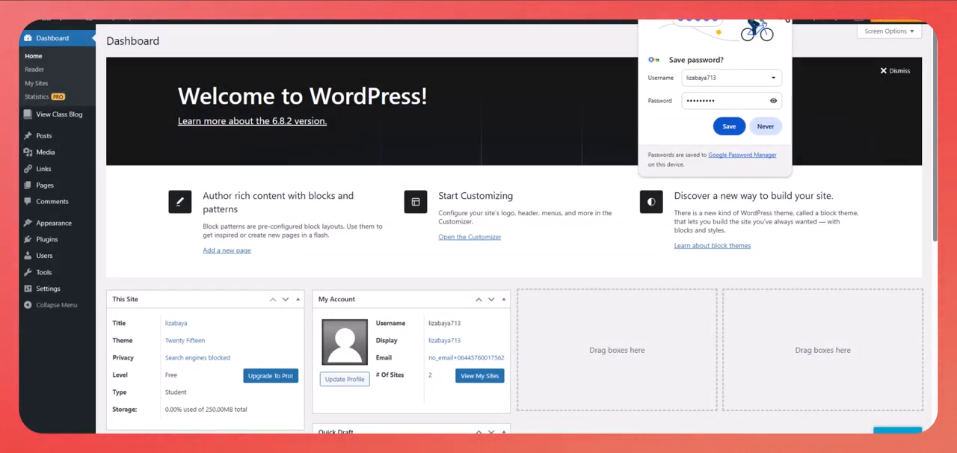
click(782, 5)
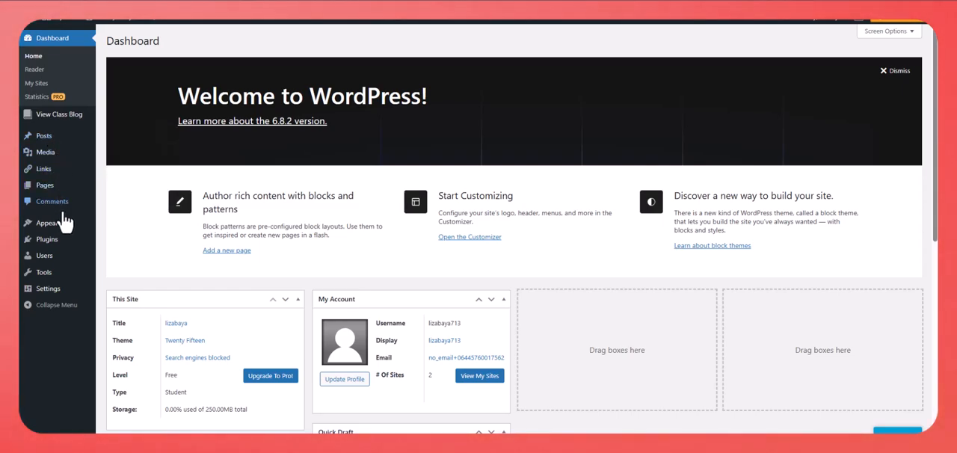
mouse_move(73, 229)
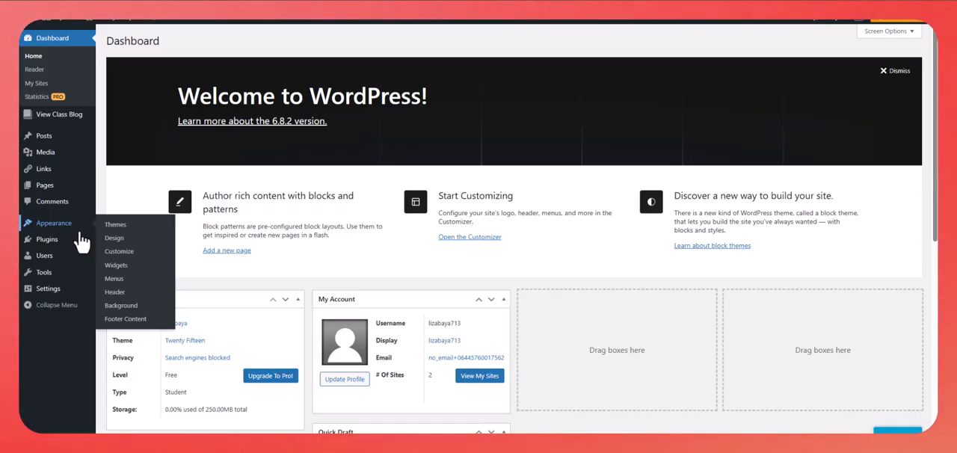
- Add a new page to the site and title it "Welcome to my blog"
mouse_move(52, 194)
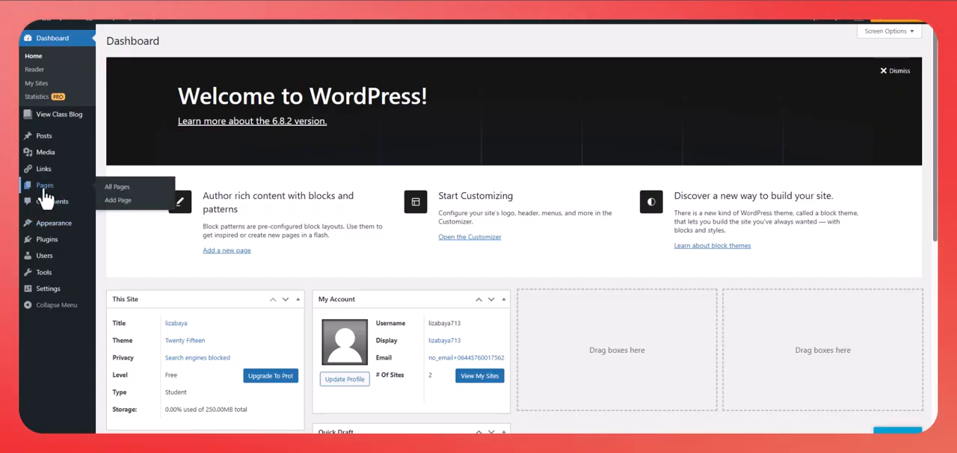
click(45, 193)
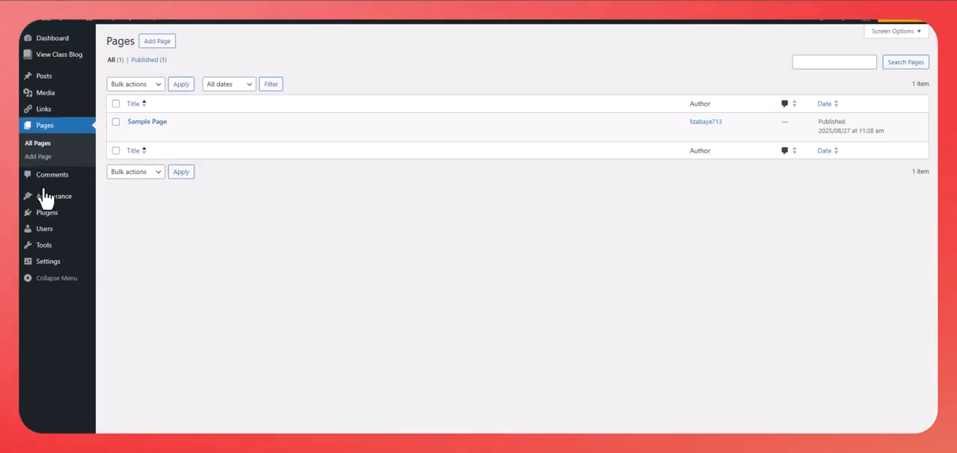
click(167, 42)
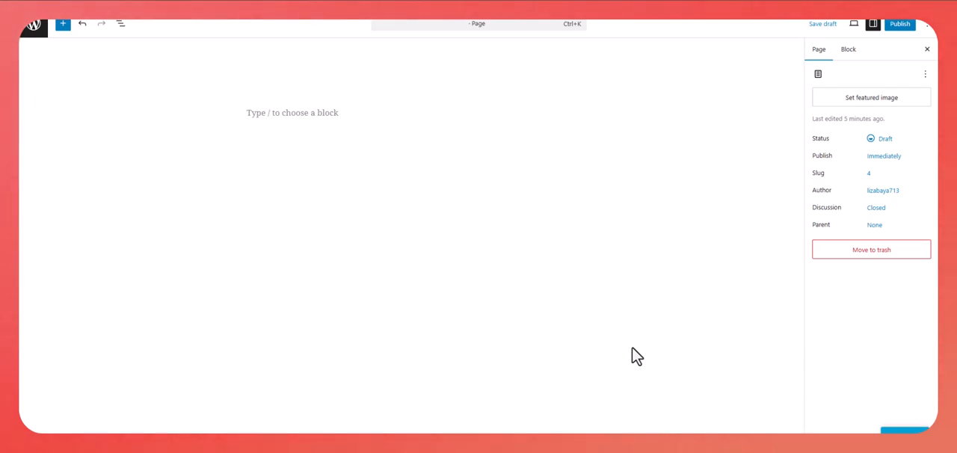
click(287, 90)
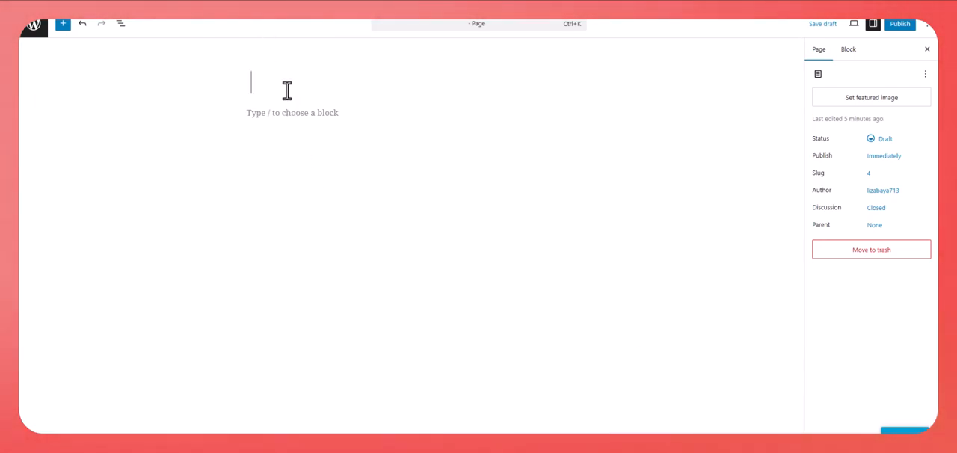
text(Welcome t)
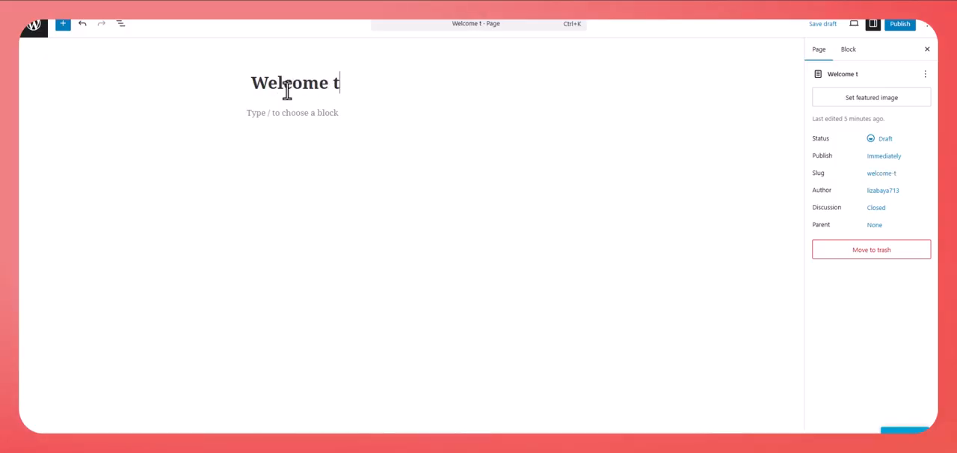
text(o my blog)
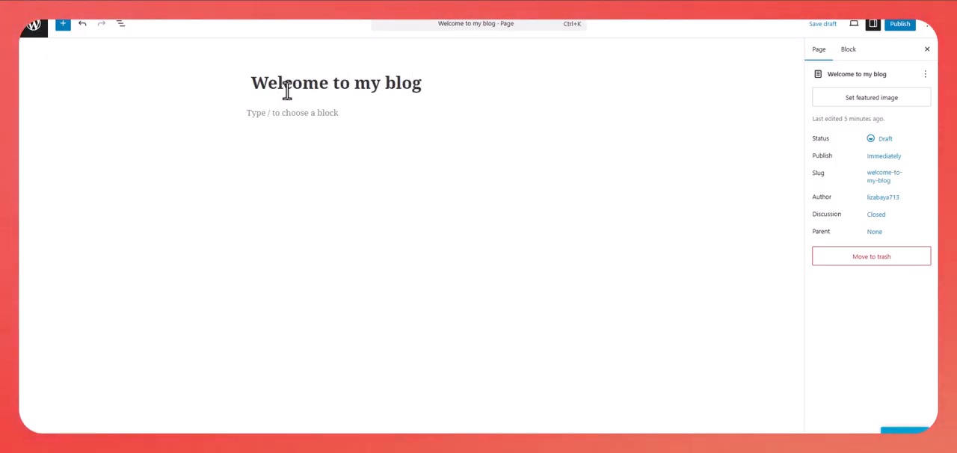
- Search the full block library for "cover" and insert a Cover block below the page title
click(355, 116)
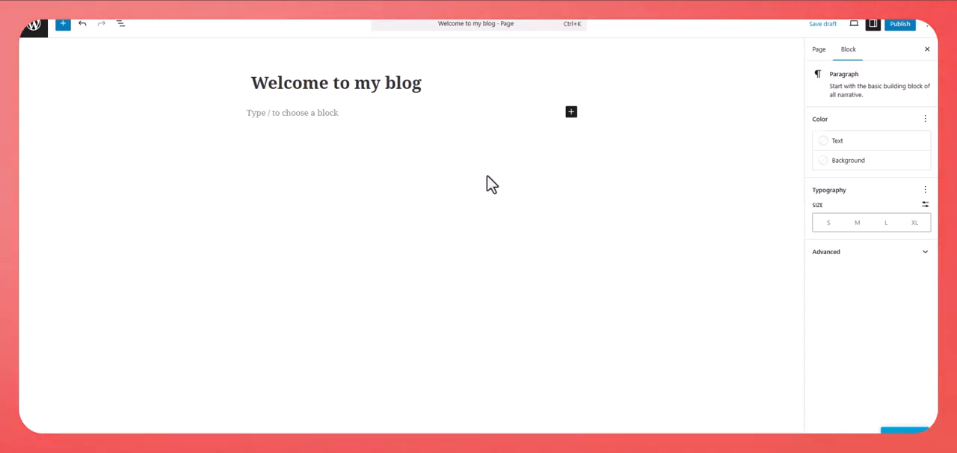
click(572, 114)
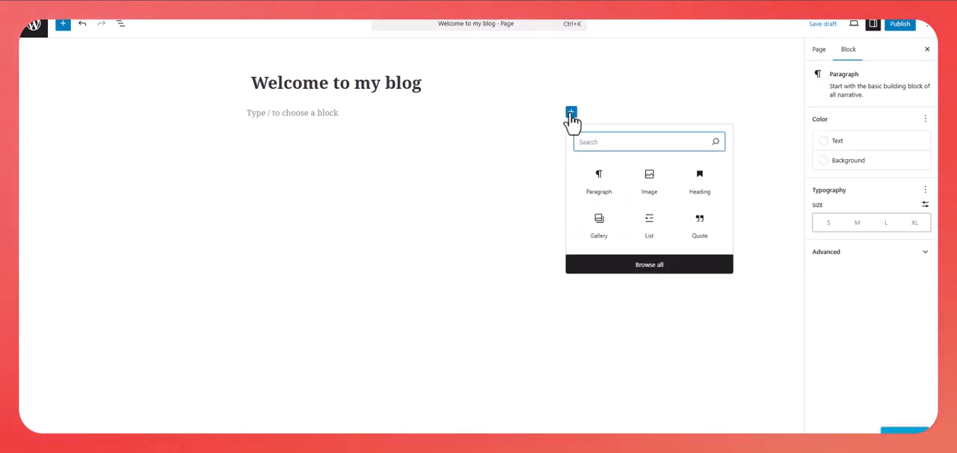
click(648, 264)
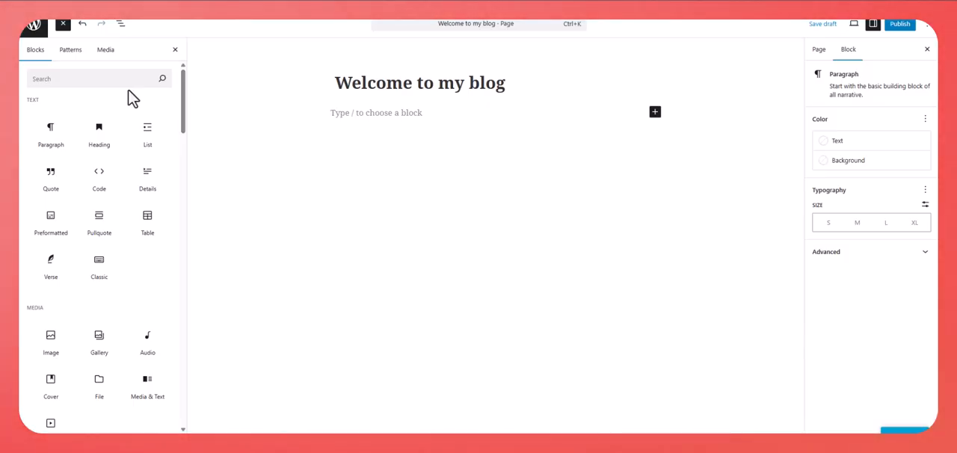
click(87, 75)
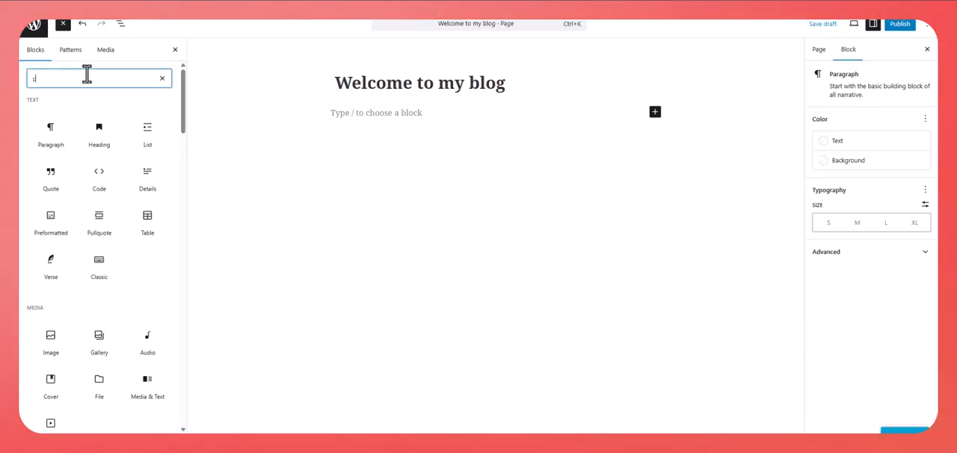
text(cob)
key(BackSpace)
text(ver)
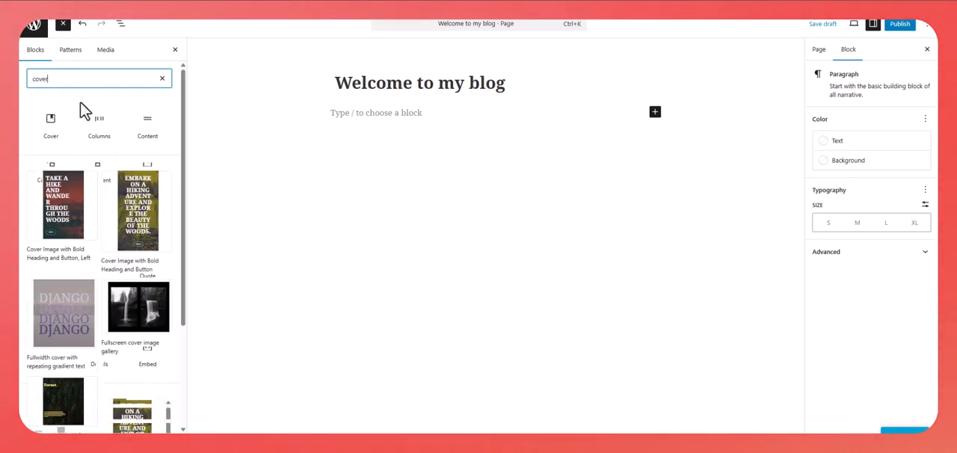
mouse_move(66, 120)
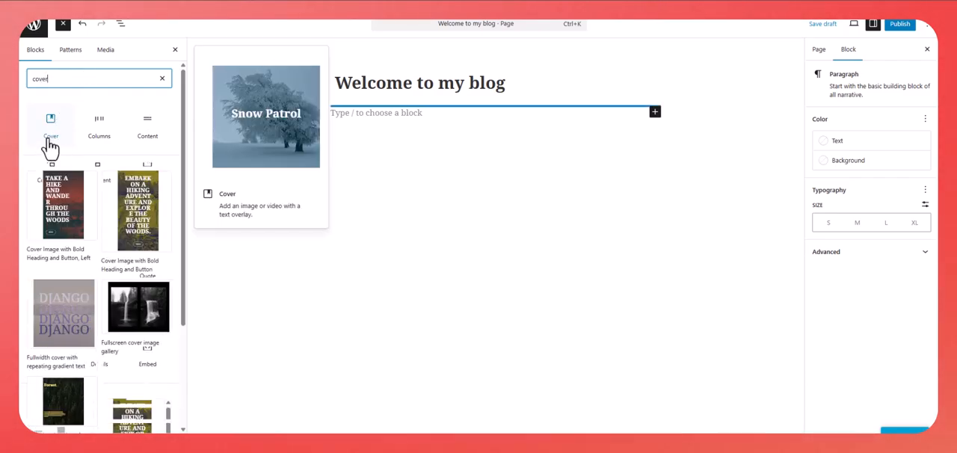
click(51, 145)
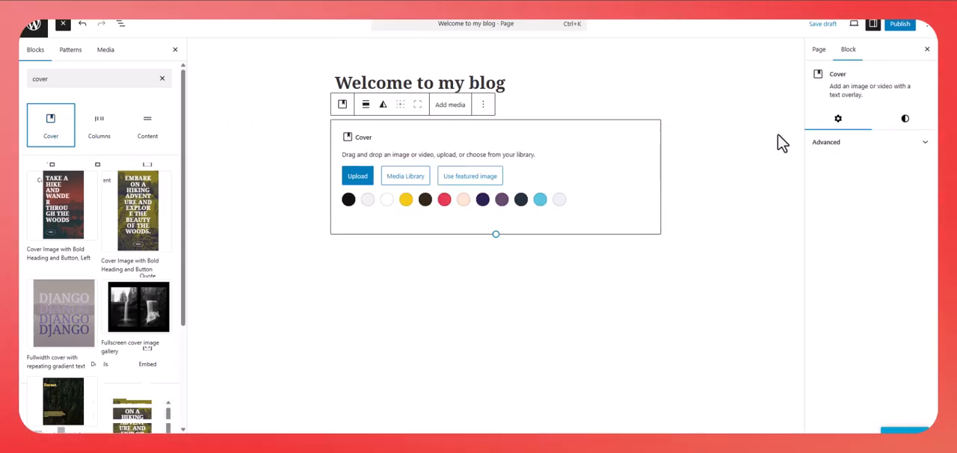
- Upload the four-panel pop-art portrait image from the computer as the Cover block's background
click(365, 184)
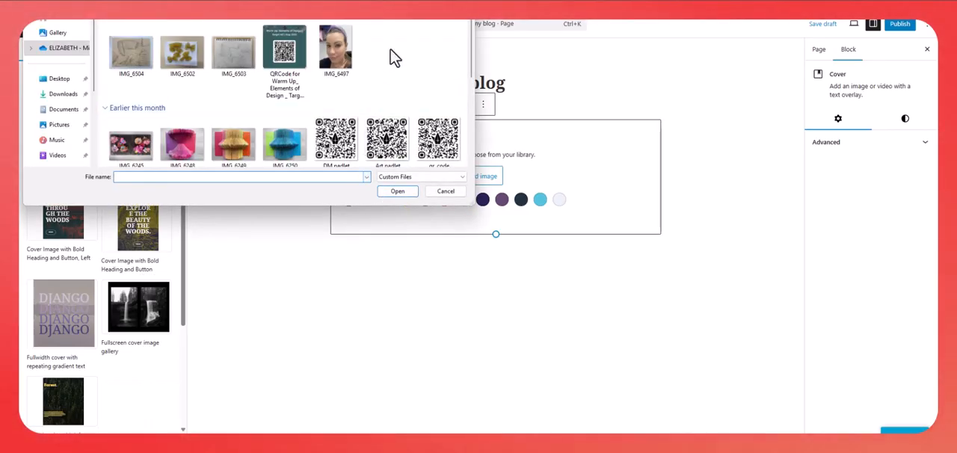
scroll(405, 63, down, 1)
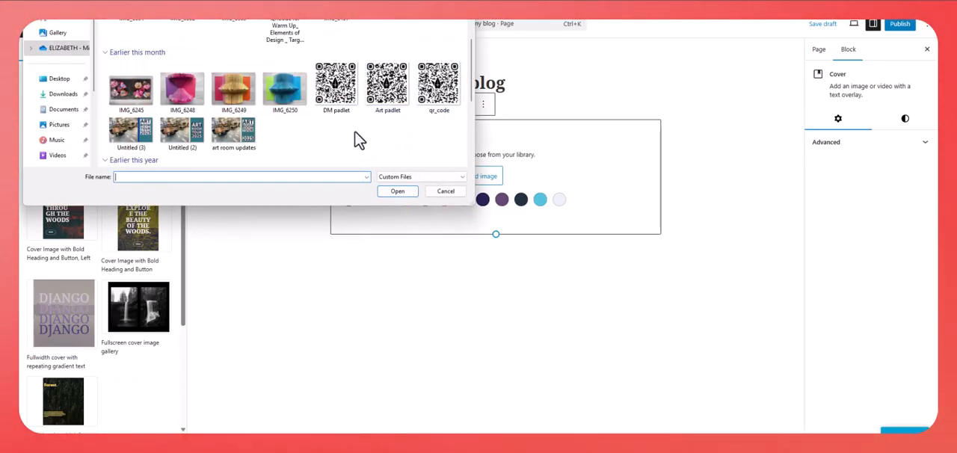
scroll(374, 112, up, 1)
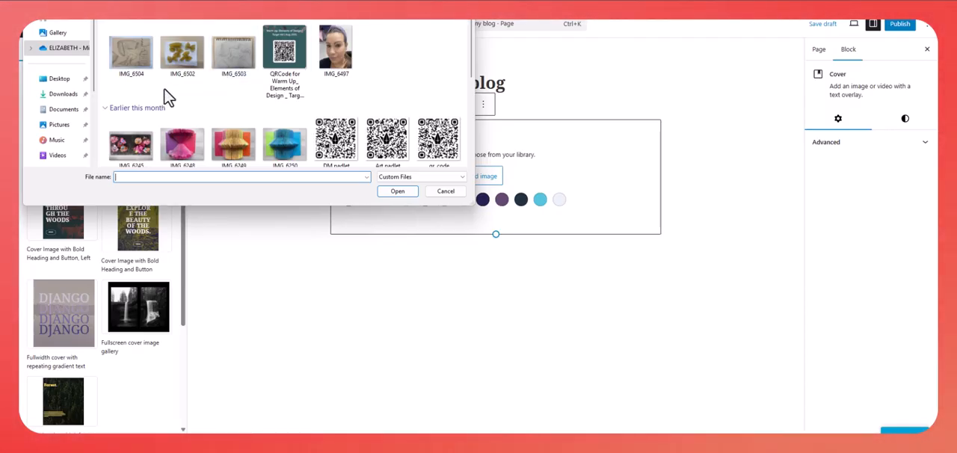
click(60, 101)
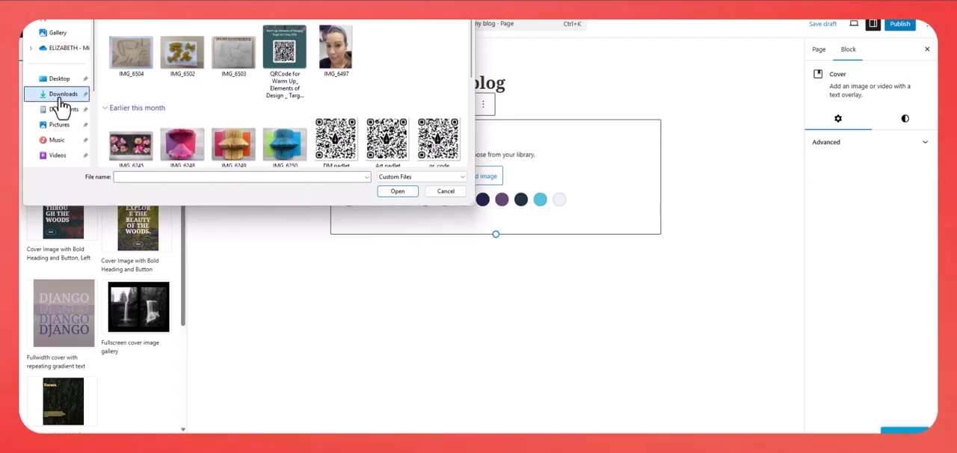
click(59, 80)
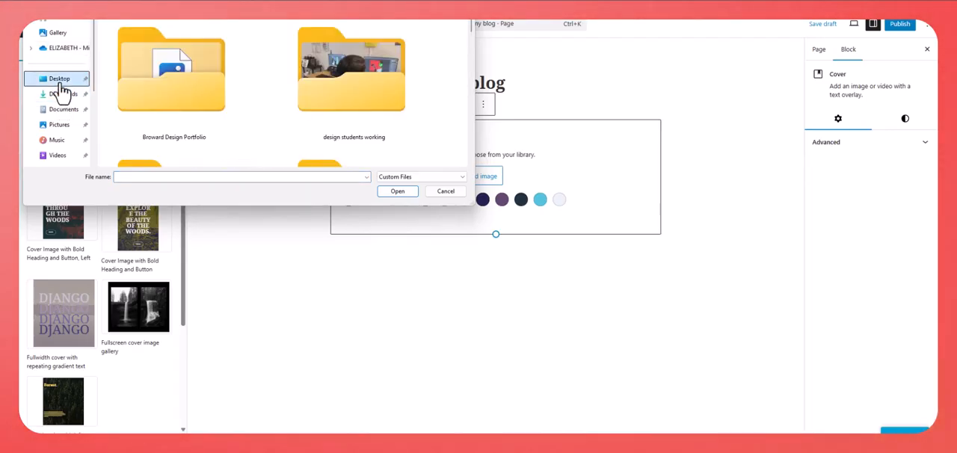
double_click(341, 85)
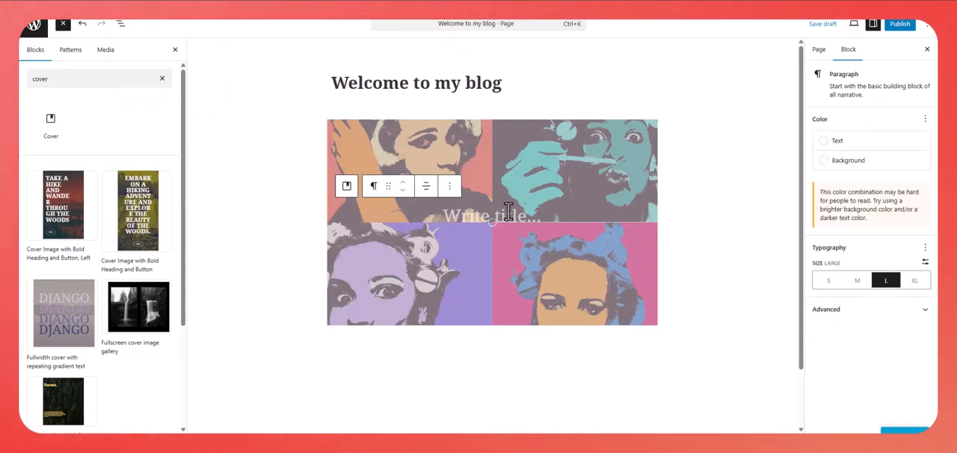
- Title the cover "All about me" and move its image's focal point to 54% left and 45% top
click(508, 213)
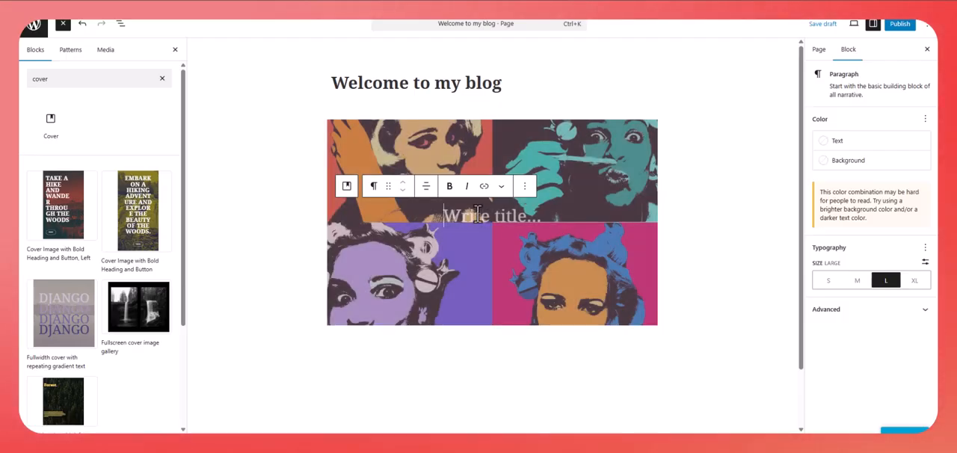
text(Al)
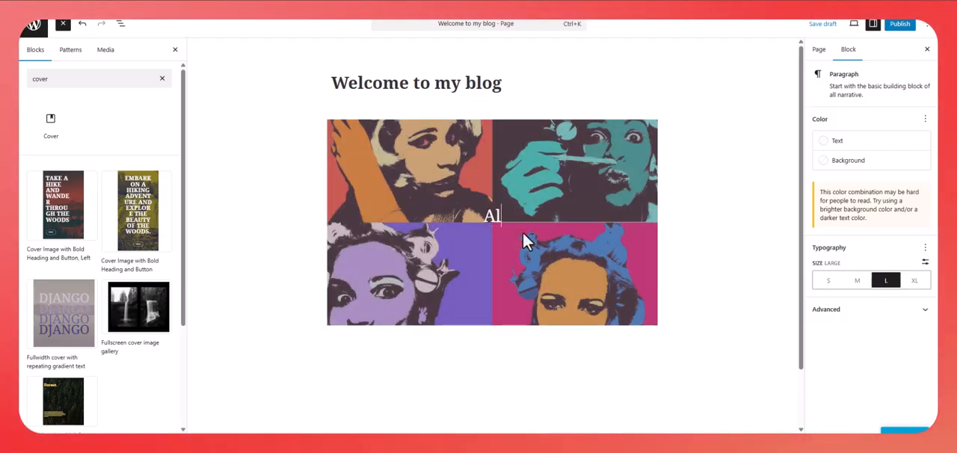
text(l about me)
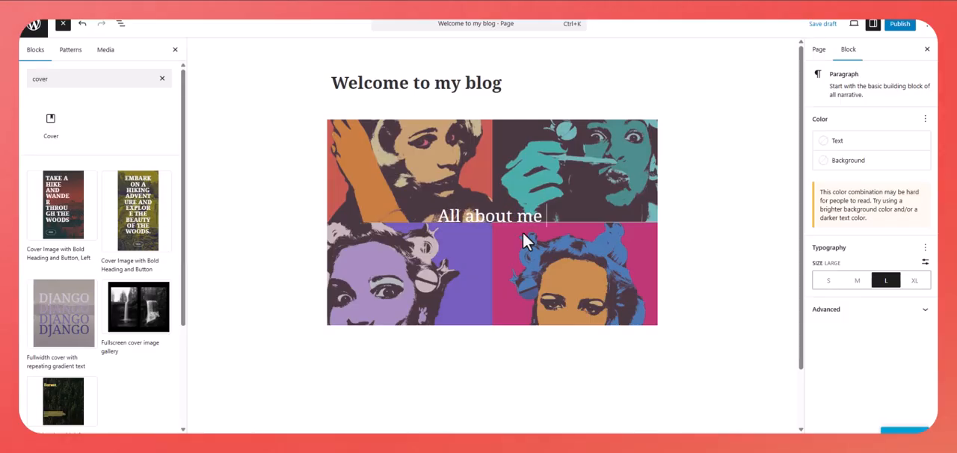
click(720, 326)
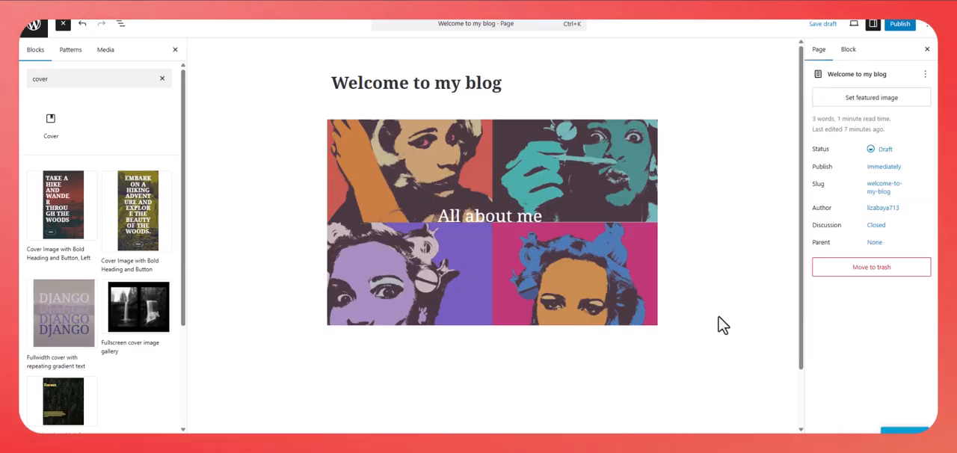
click(521, 288)
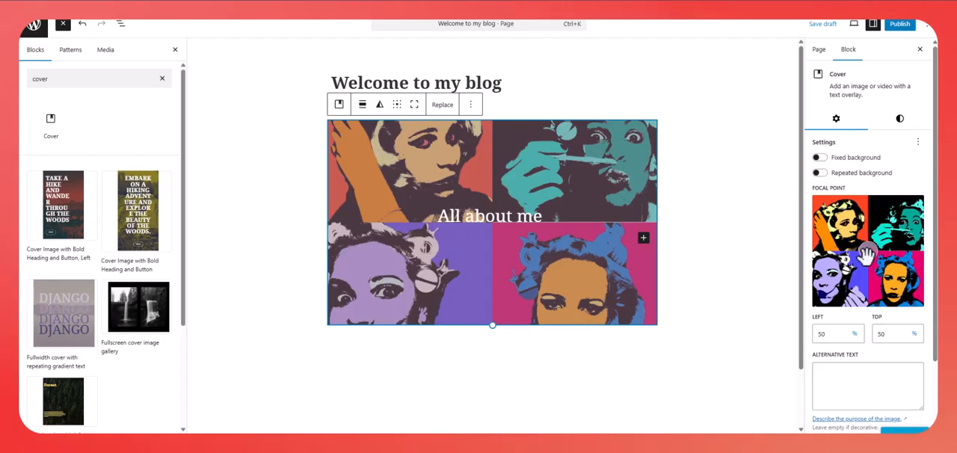
mouse_move(866, 257)
mouse_down()
mouse_move(883, 247)
mouse_move(823, 205)
mouse_move(855, 334)
mouse_move(870, 324)
mouse_move(873, 244)
mouse_up()
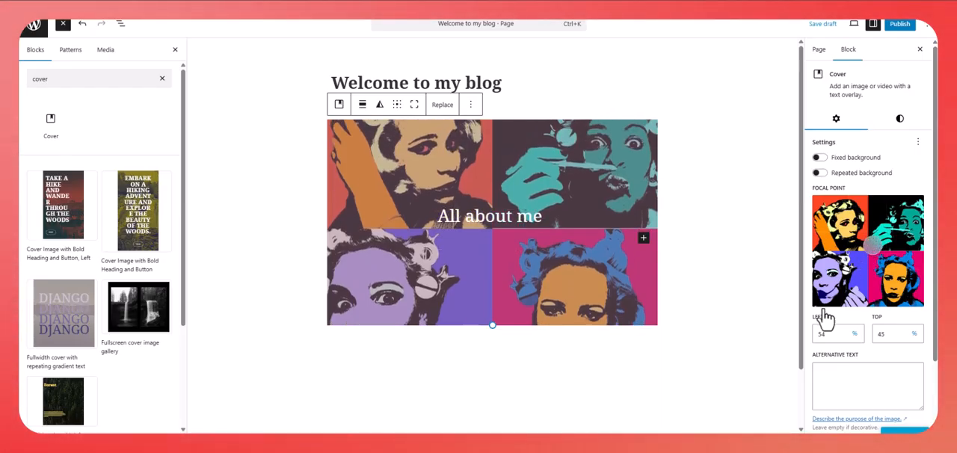
- Add a paragraph below the cover welcoming readers, introducing the 17 year old Miami Dade county student by name and describing the blog's content
click(700, 380)
scroll(671, 401, down, 1)
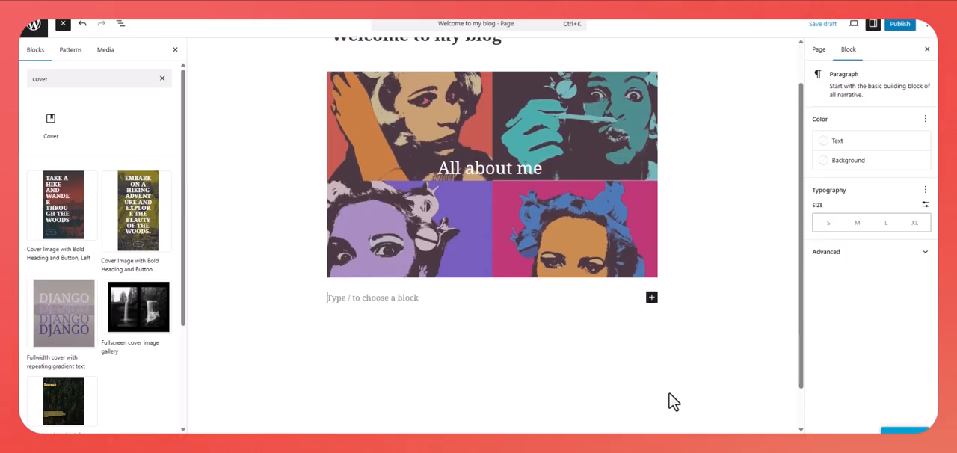
click(651, 299)
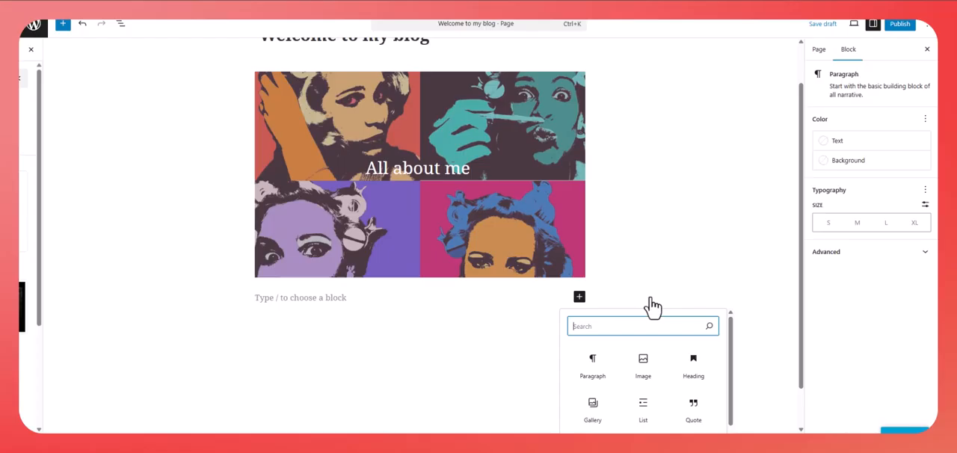
click(602, 374)
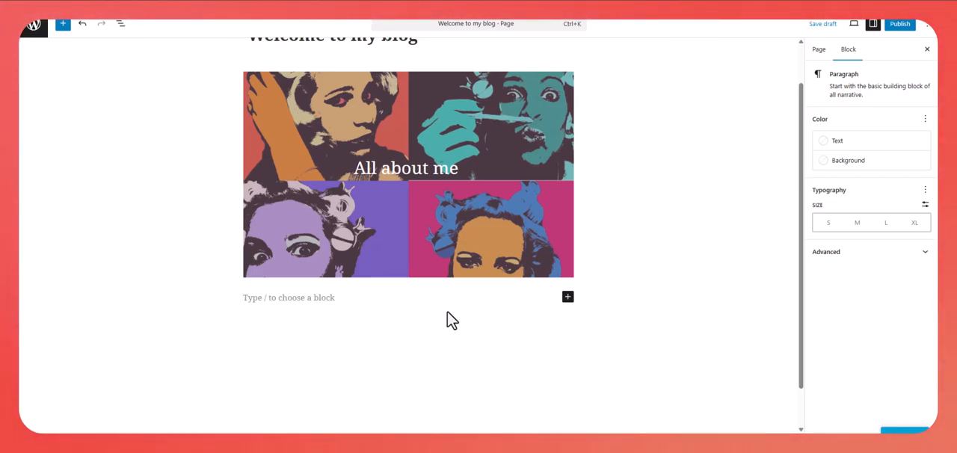
text(W)
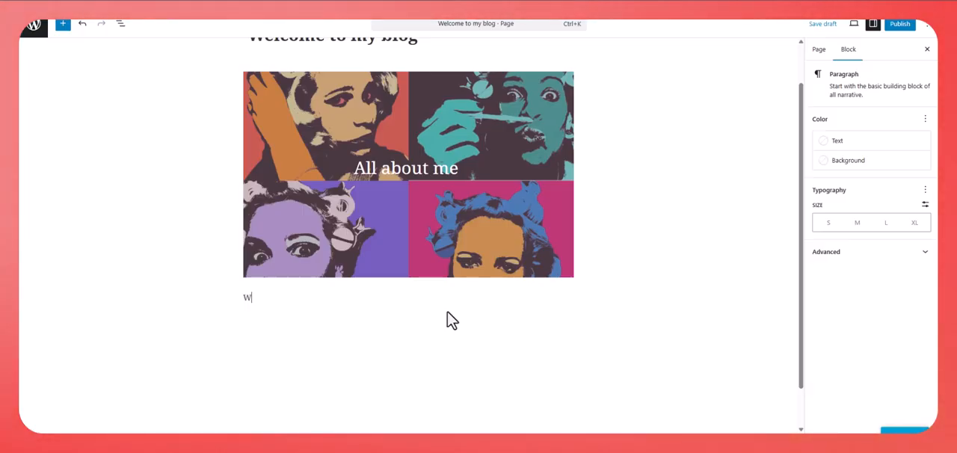
text(elcome to my blog. My name is Liz Abaya, and I'm a 17 year old, college bound student in Miami Dade county. In this blog, I will be sharing my adventures and observations as a public high school student. Stay tuned for content on my blog p)
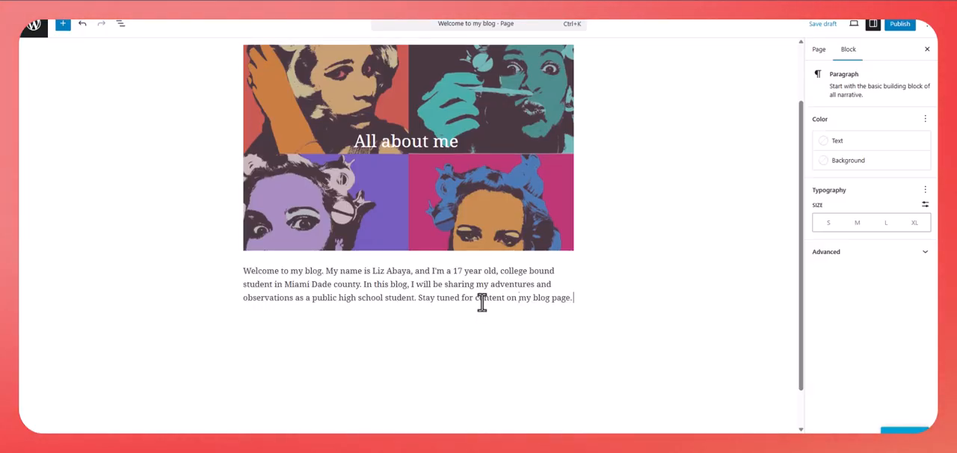
text(age.)
scroll(620, 334, up, 1)
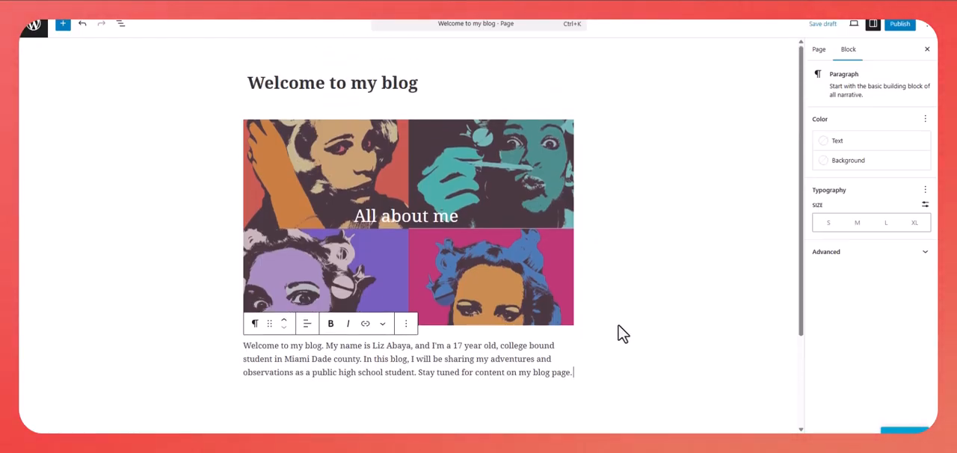
- Switch to the class blog site and examine the photos and text on its "Welcome to our Digital Media Class!" page
scroll(631, 356, down, 1)
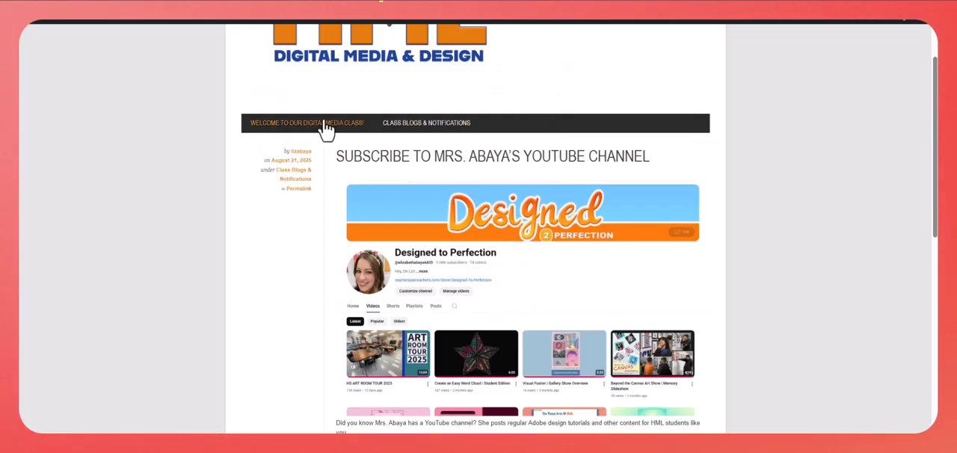
click(326, 125)
scroll(711, 277, down, 5)
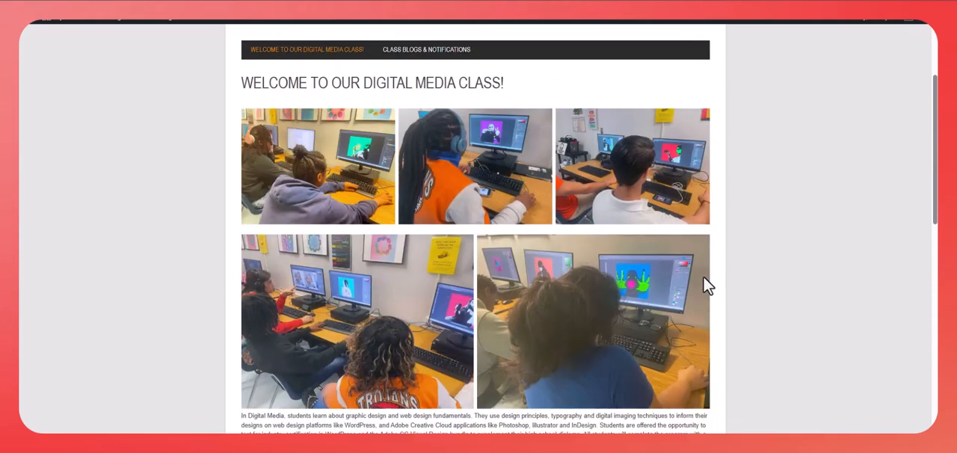
scroll(696, 281, down, 2)
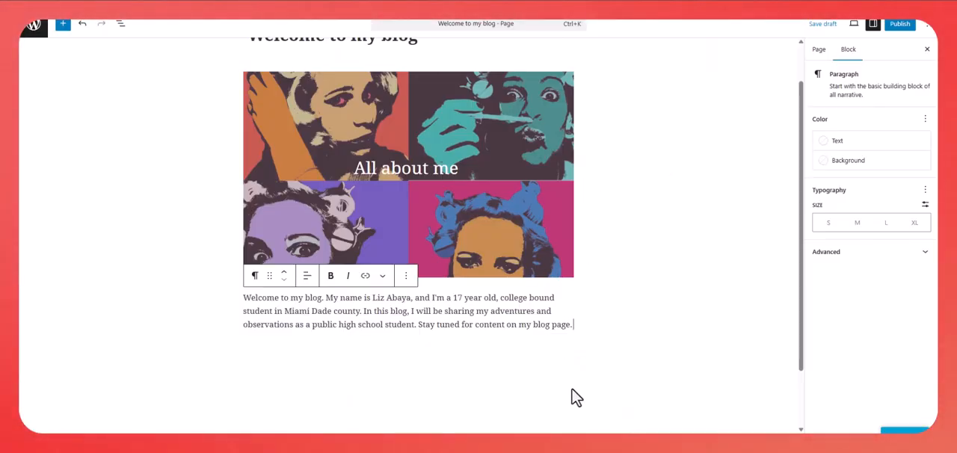
- Return to the page editor and insert a Columns block with a 50 / 50 layout below the welcome paragraph
scroll(577, 397, down, 1)
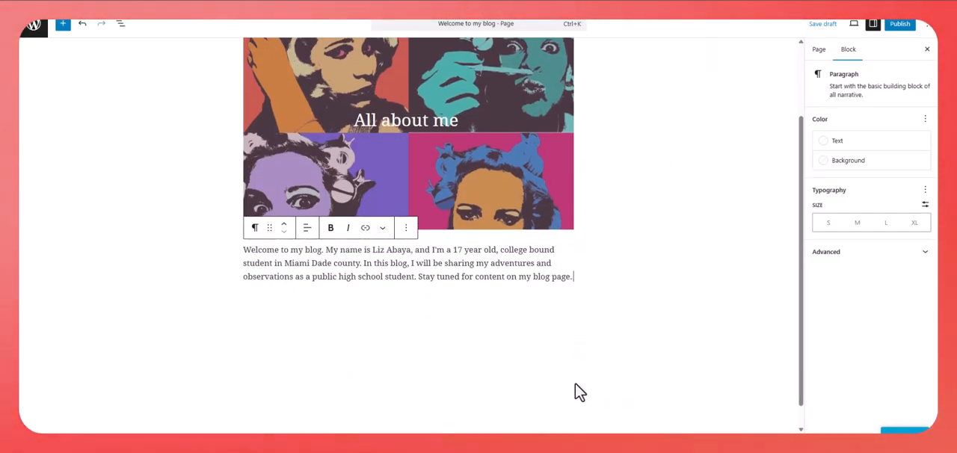
key(Return)
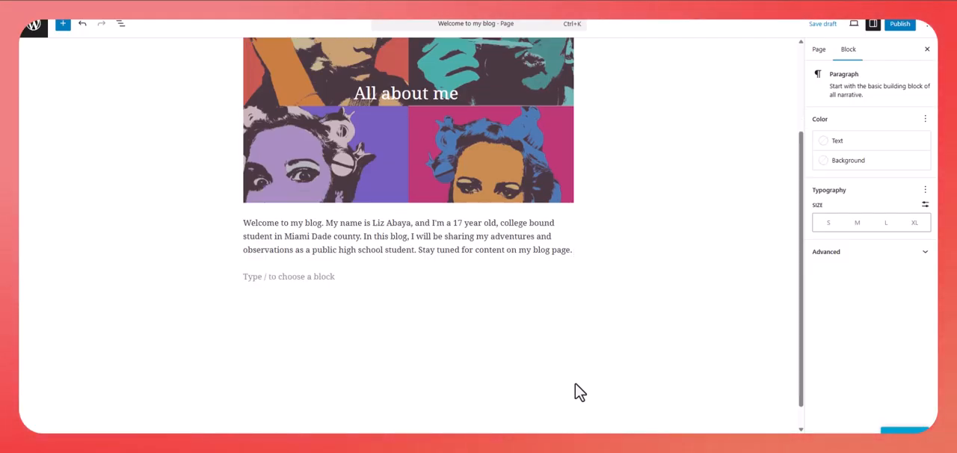
click(568, 278)
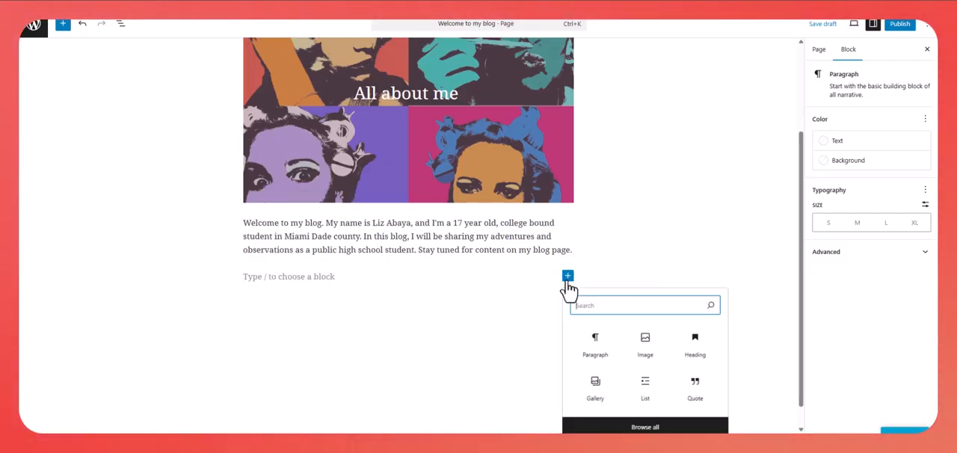
text(colum)
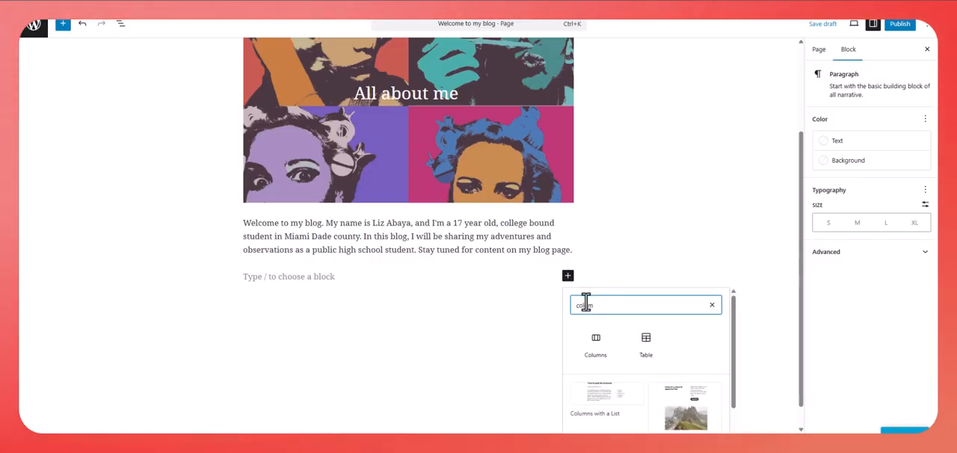
click(595, 348)
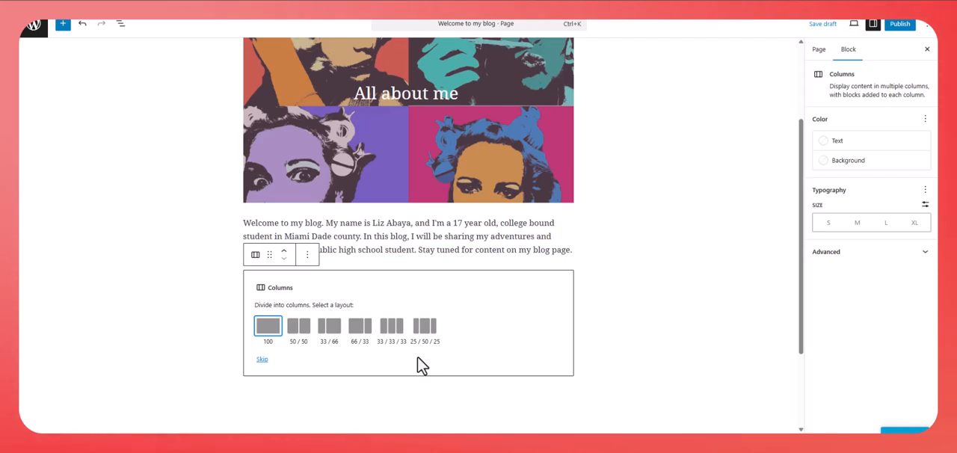
click(298, 327)
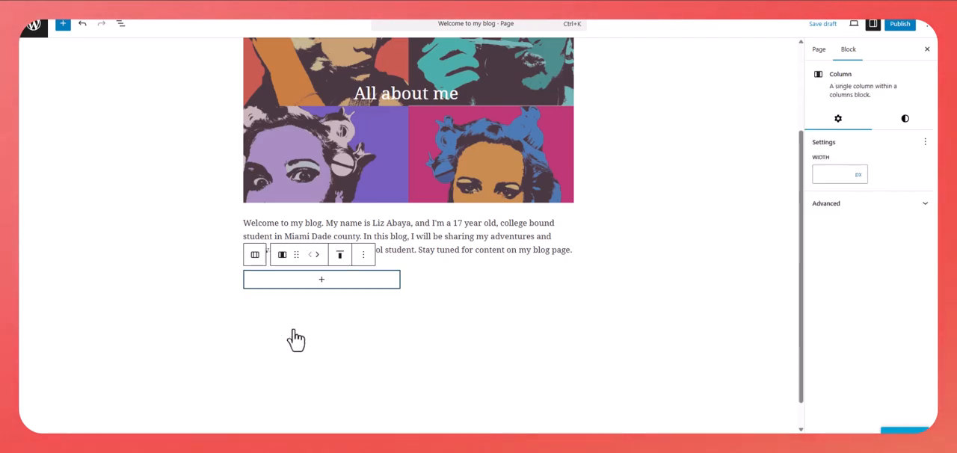
- Add a Heading block reading "Fun Facts About Me" to the first column
click(326, 282)
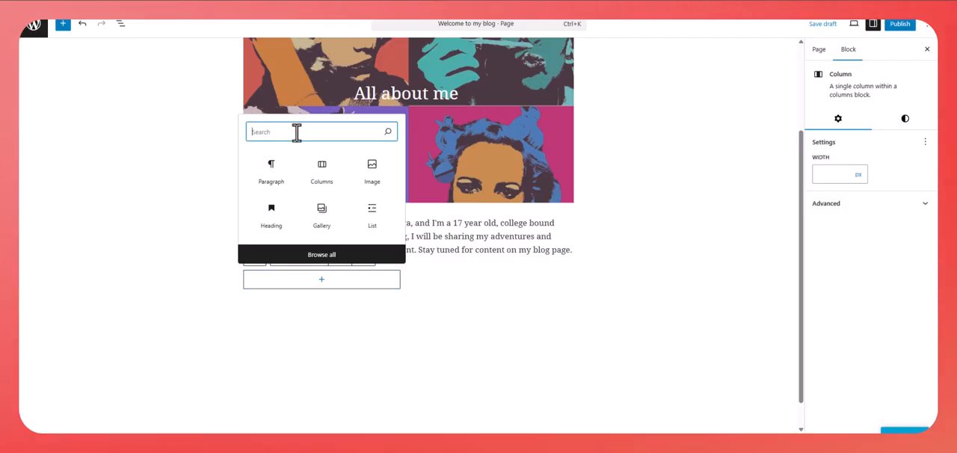
text(heading)
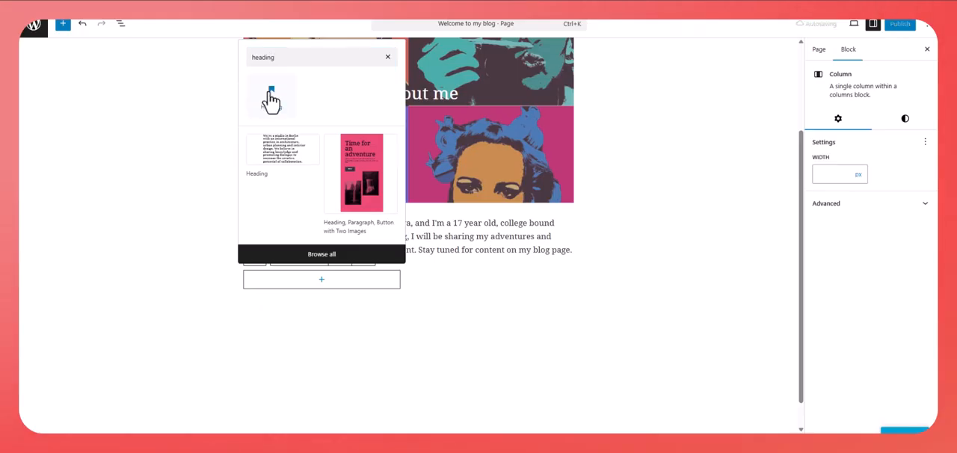
click(271, 97)
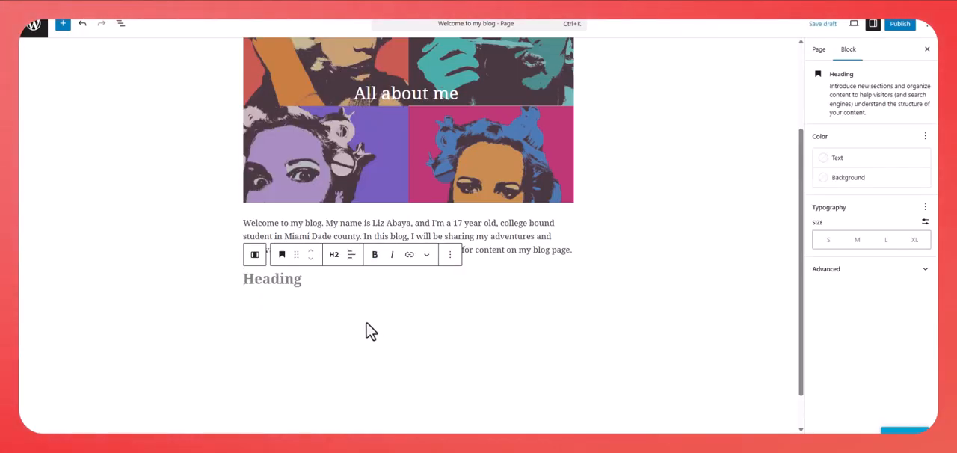
text(Fun F)
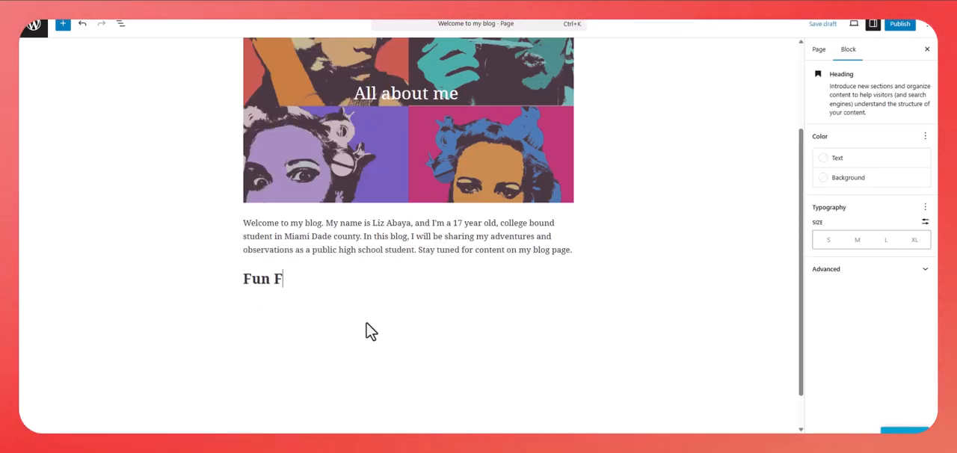
text(acys)
key(BackSpace)
key(BackSpace)
text(ts )
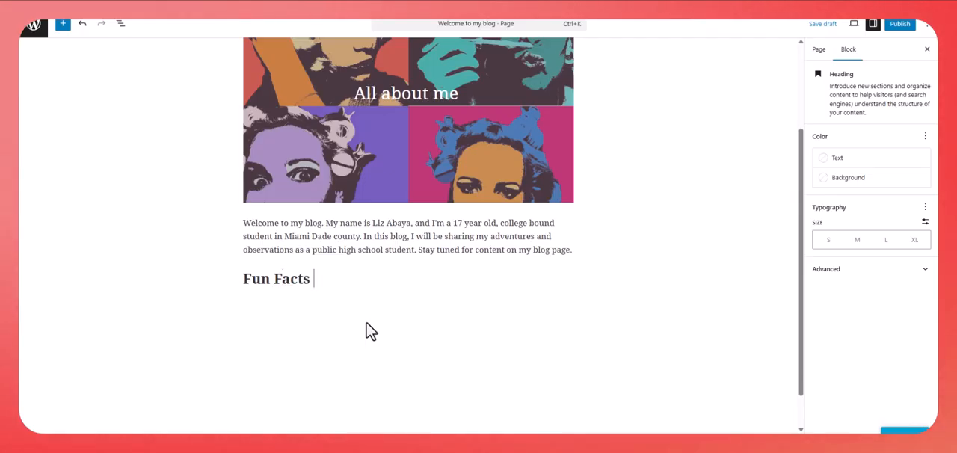
text(a)
text(About Me)
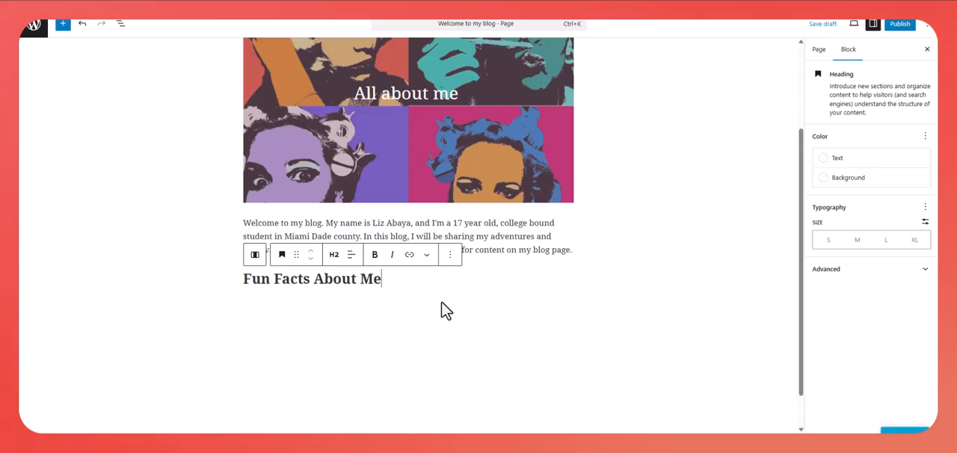
- Add a Heading block reading "Follow Me" to the second column
click(490, 293)
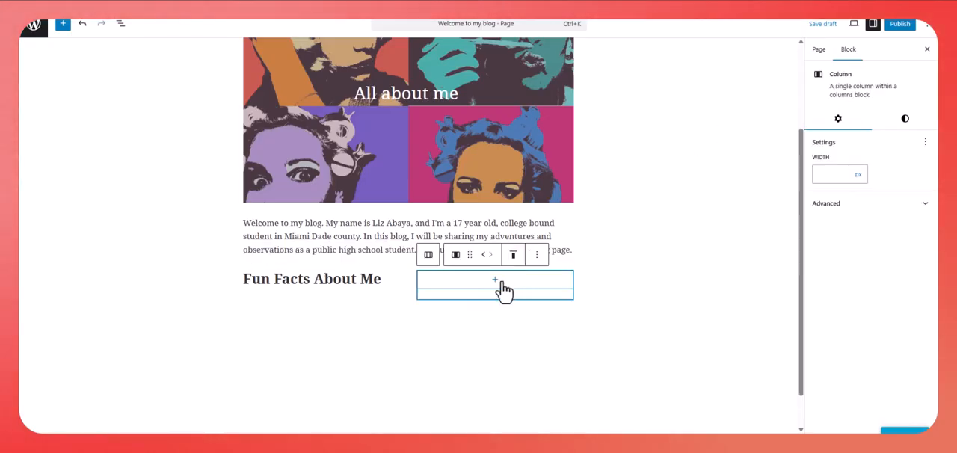
click(497, 285)
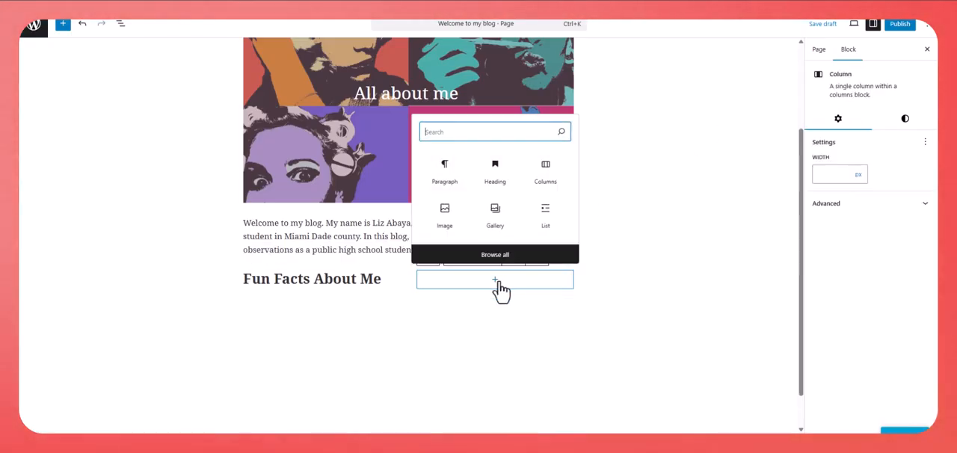
text(heading)
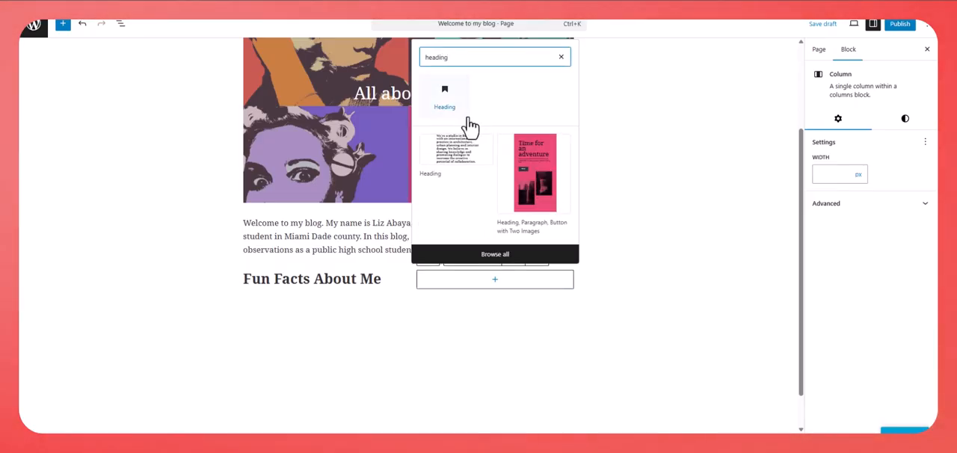
click(465, 112)
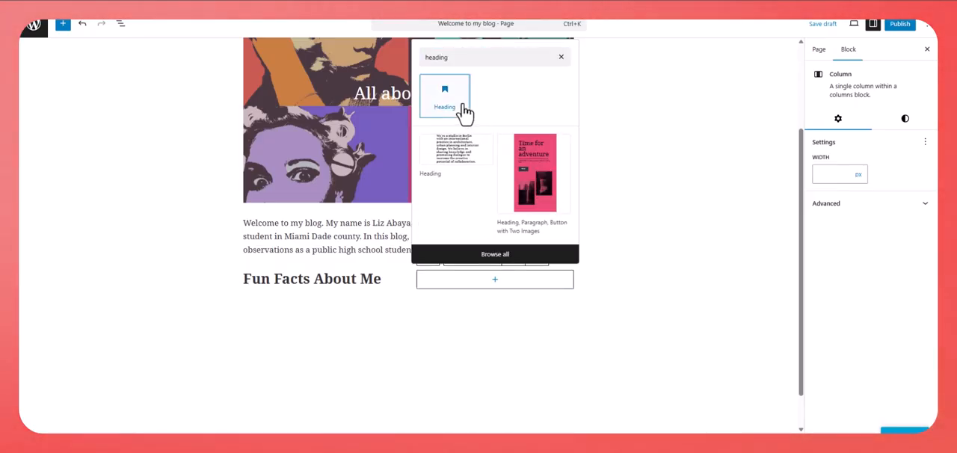
text(Fo)
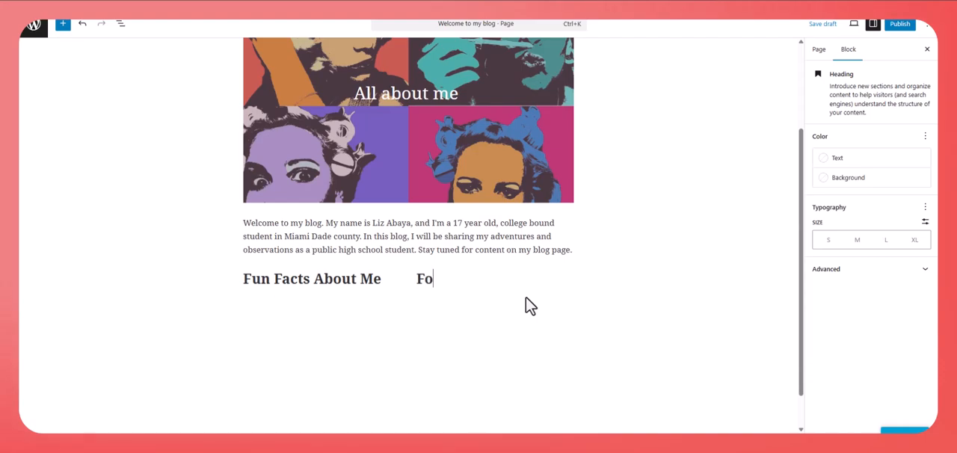
text(llow Me)
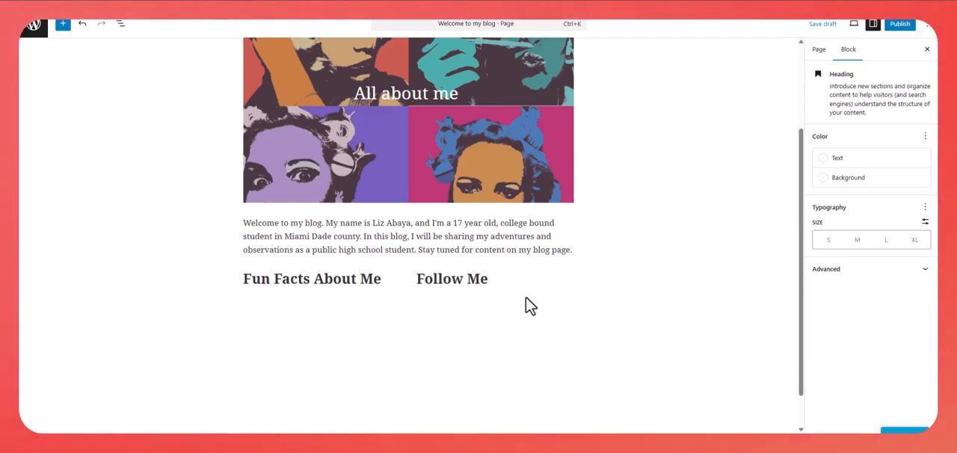
- Insert an Image block below the "Fun Facts About Me" heading in the first column
click(383, 286)
key(Return)
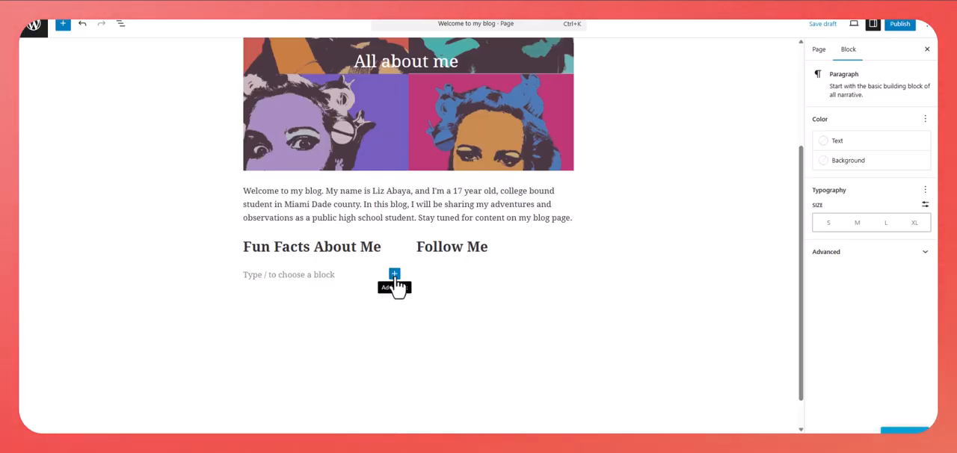
click(395, 275)
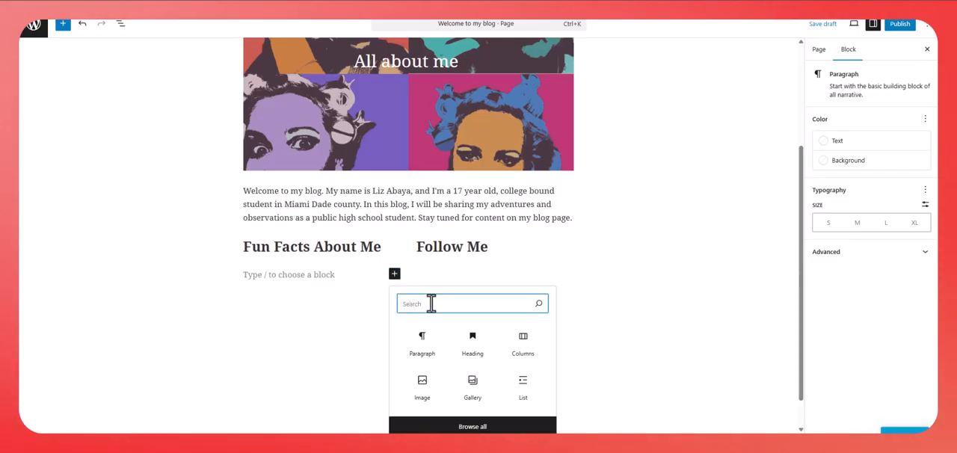
text(image)
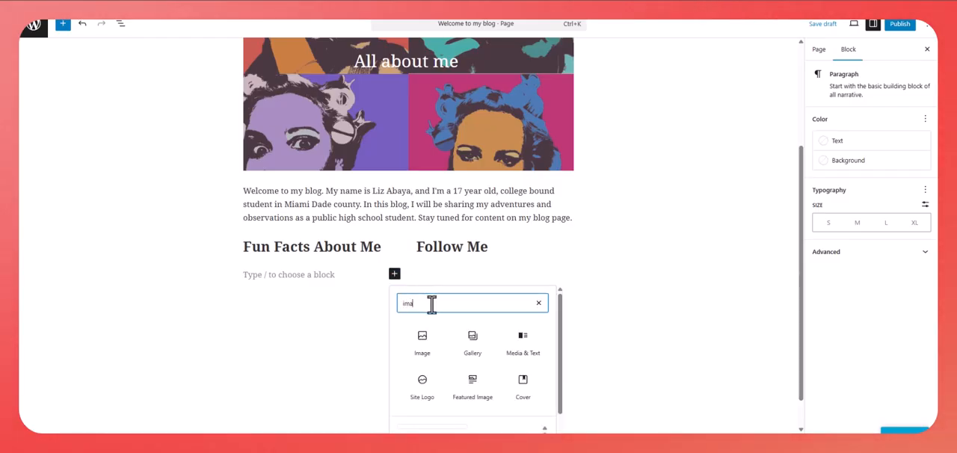
click(430, 339)
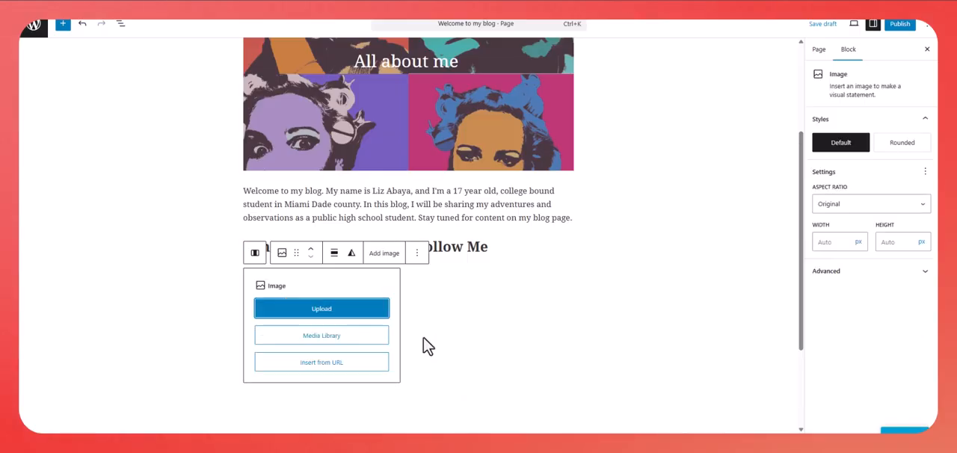
- Upload the round word cloud picture from the Desktop folder into the first column's image block
click(322, 309)
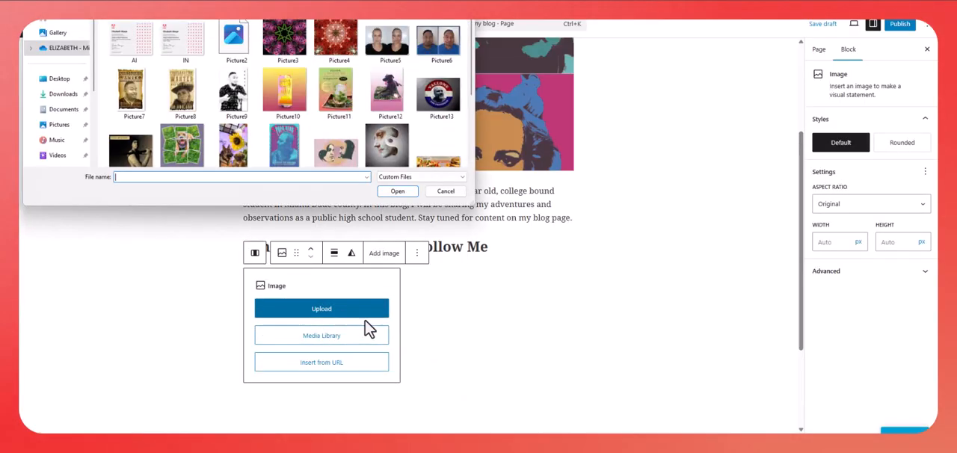
click(60, 80)
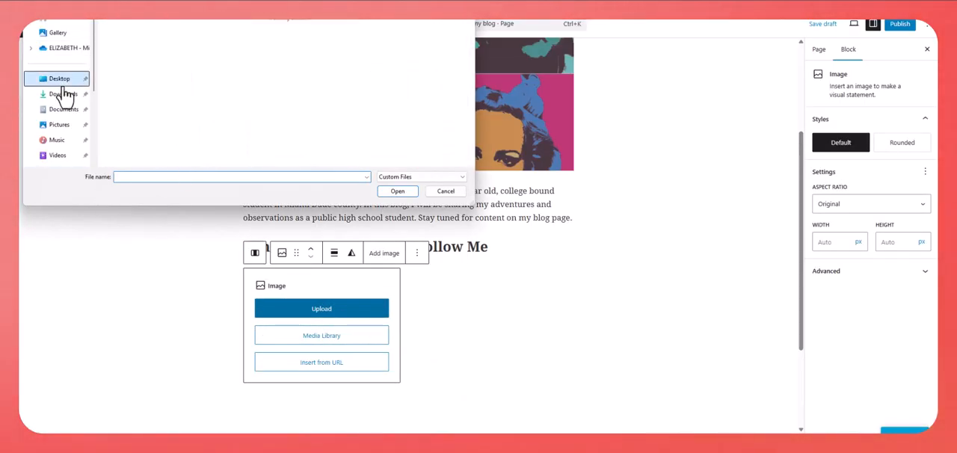
drag(471, 25, 461, 145)
click(410, 126)
click(401, 191)
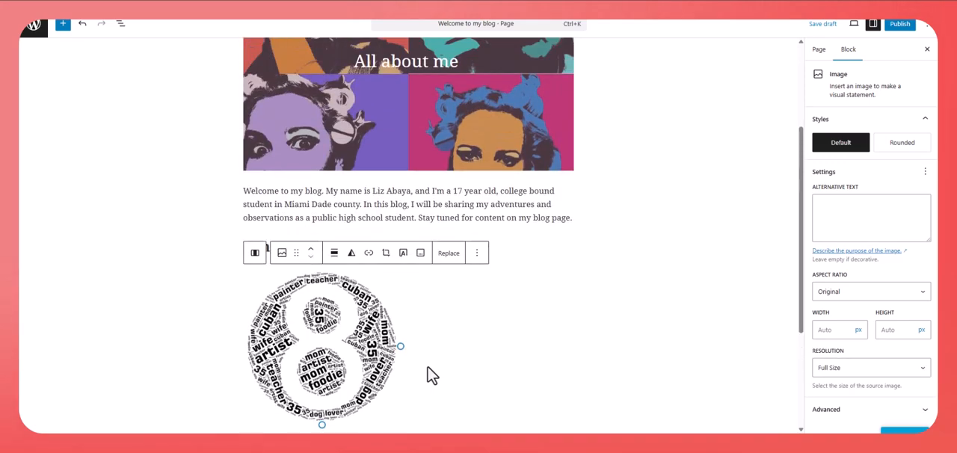
click(424, 384)
click(396, 390)
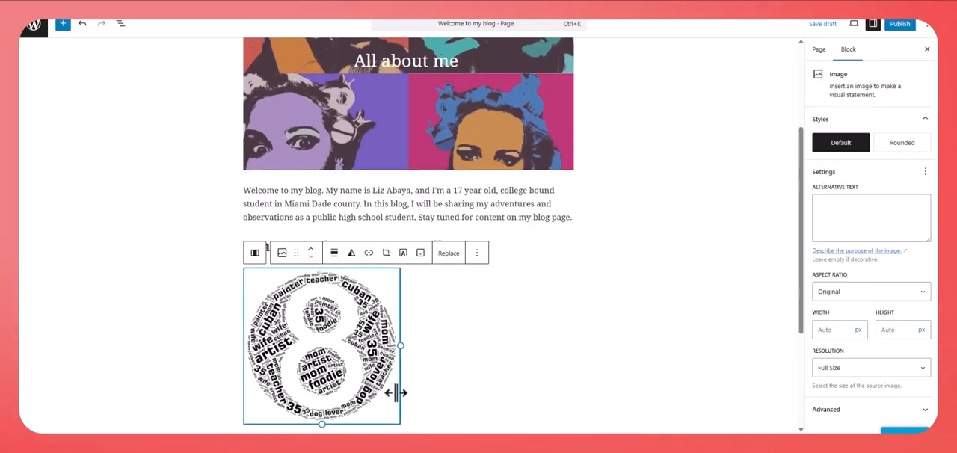
- Add three paragraphs below the columns on attending the University of Florida in Fall 2026, favorite art class and graphic design major, and dog shelter volunteering
scroll(397, 393, down, 2)
scroll(399, 386, down, 1)
click(384, 275)
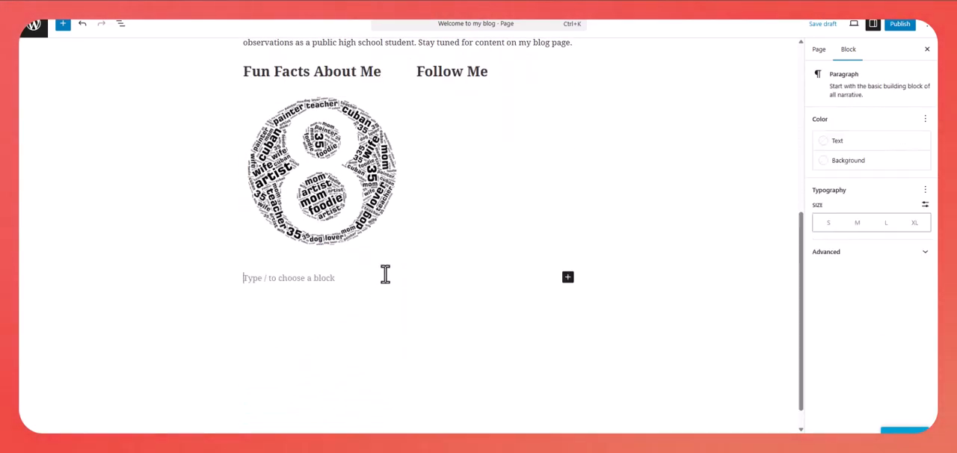
click(318, 261)
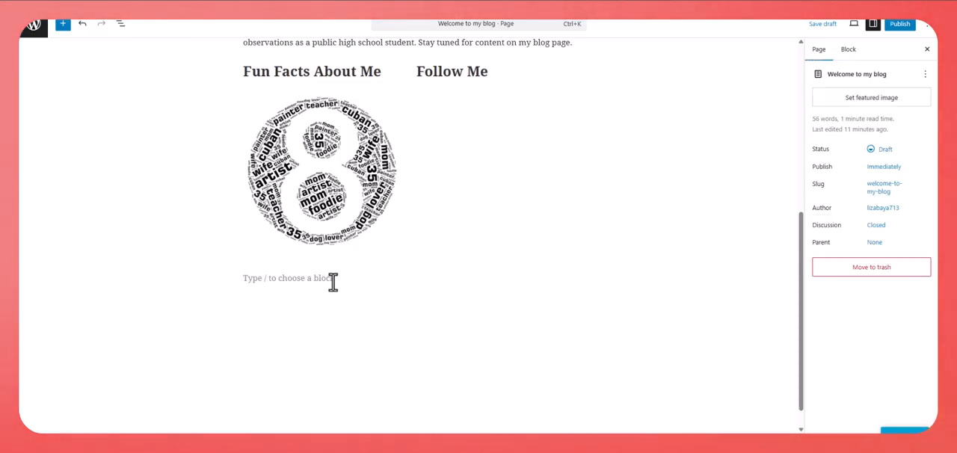
click(545, 276)
click(369, 272)
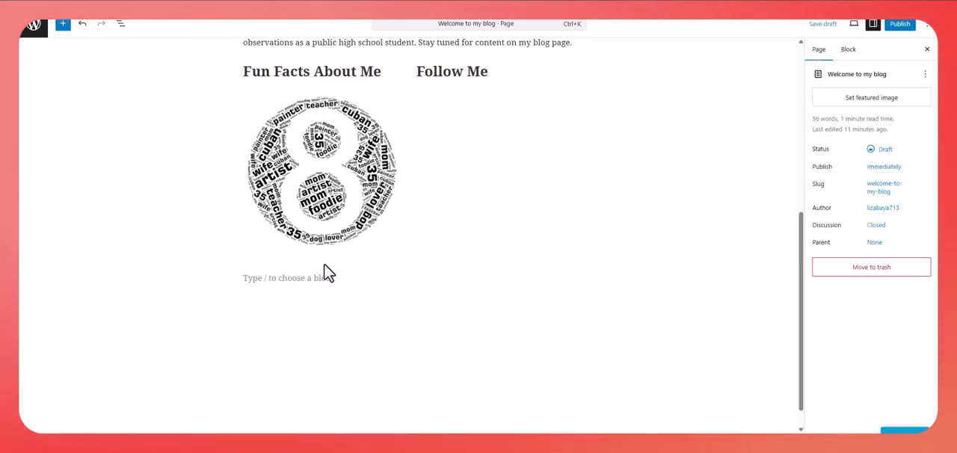
click(290, 278)
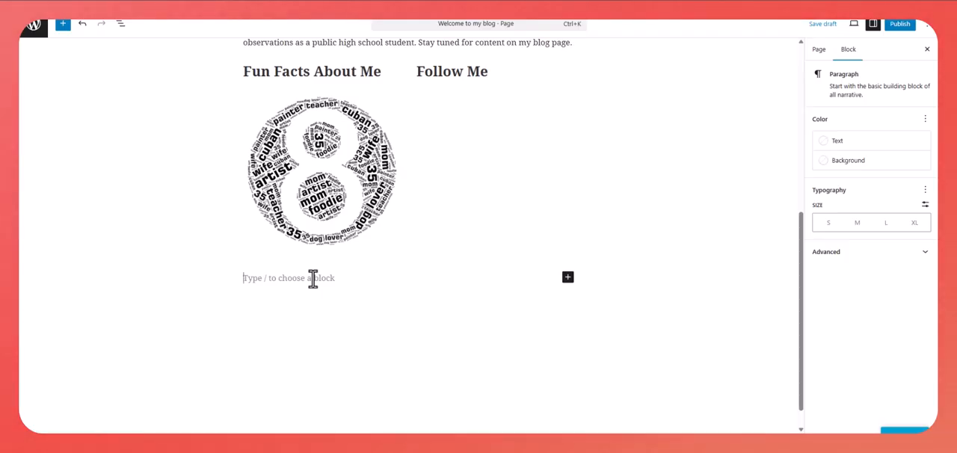
text(M)
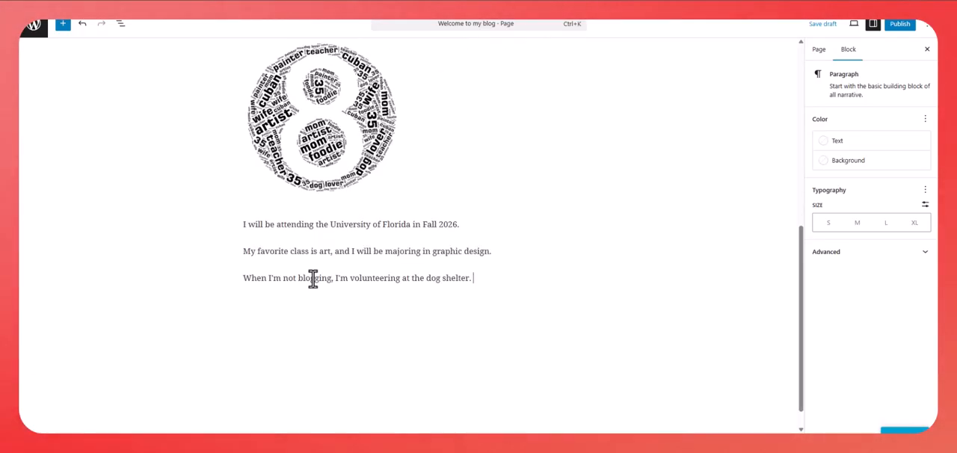
- Transform the three fun fact paragraphs below the word cloud into a bulleted list
scroll(518, 377, up, 3)
scroll(532, 391, down, 1)
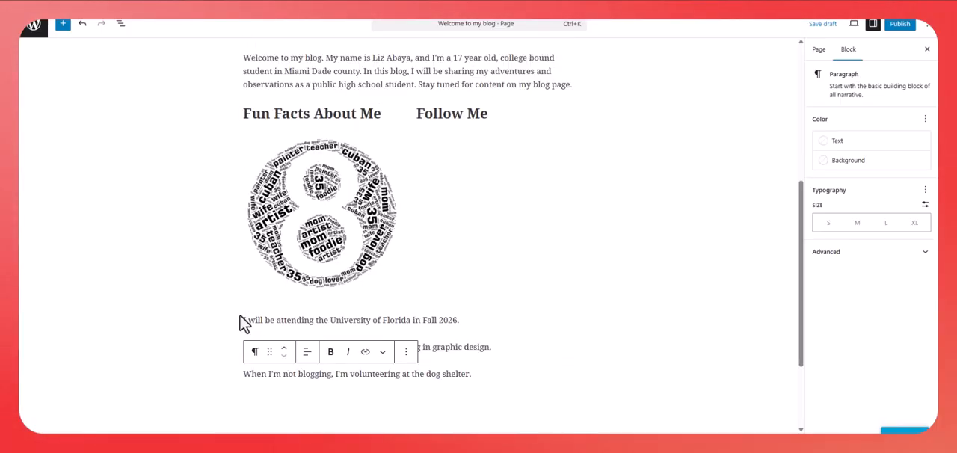
drag(243, 320, 478, 371)
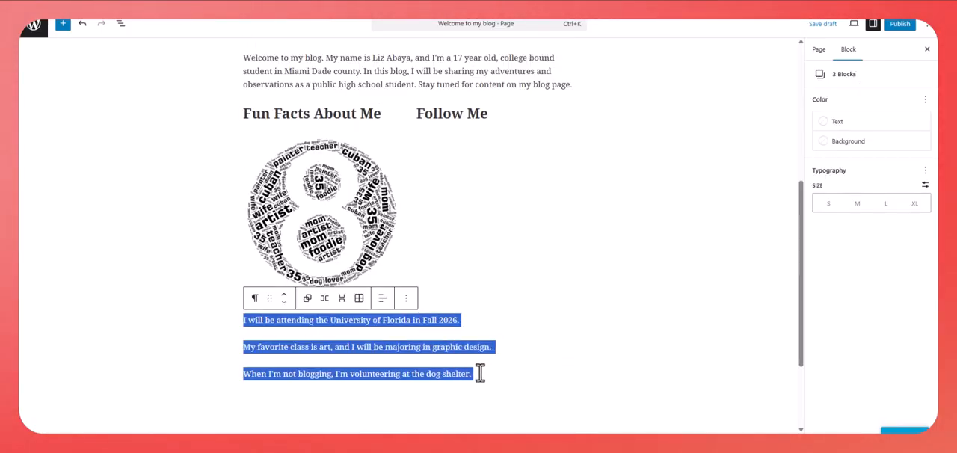
click(256, 302)
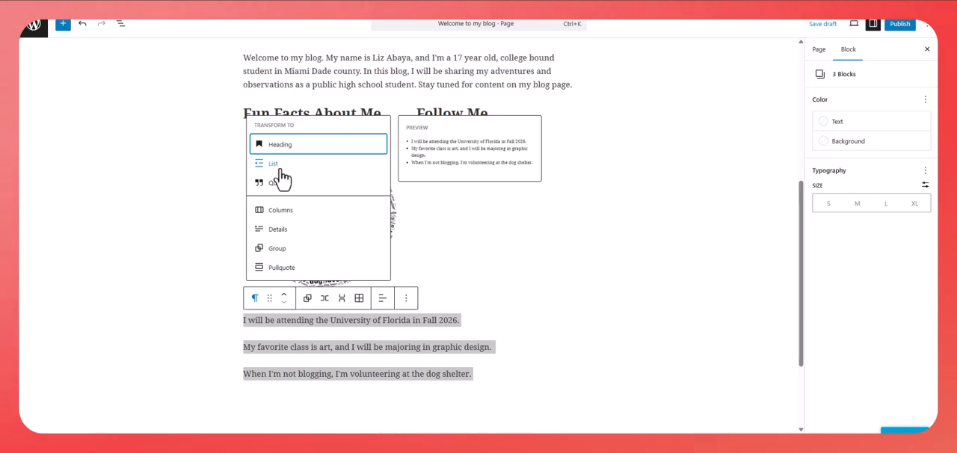
click(280, 170)
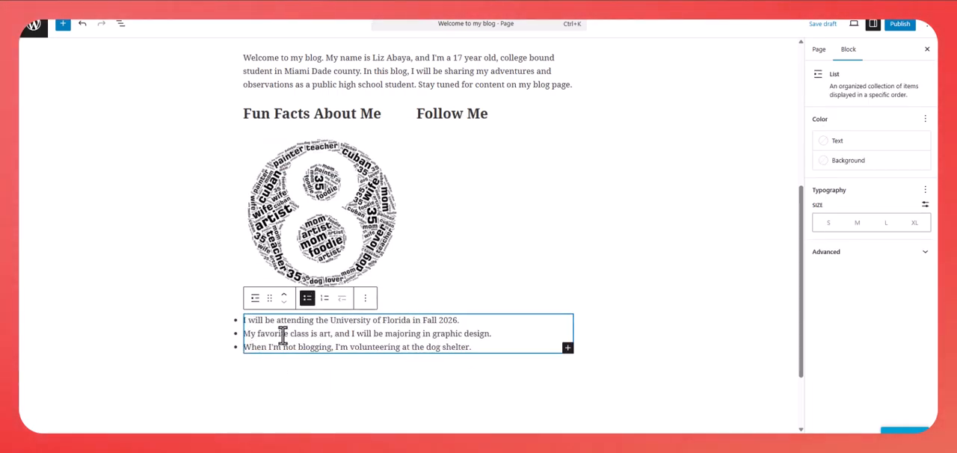
click(312, 416)
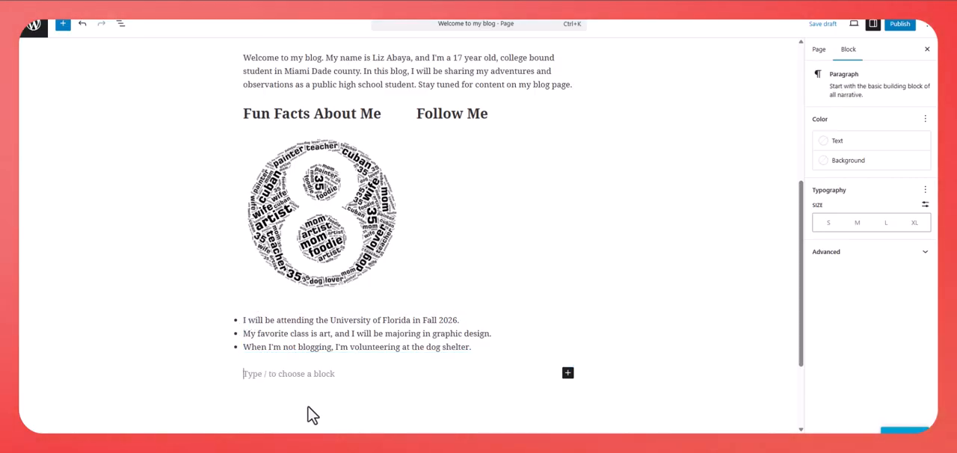
- Insert an empty Paragraph block below the "Follow Me" heading in the second column
click(468, 154)
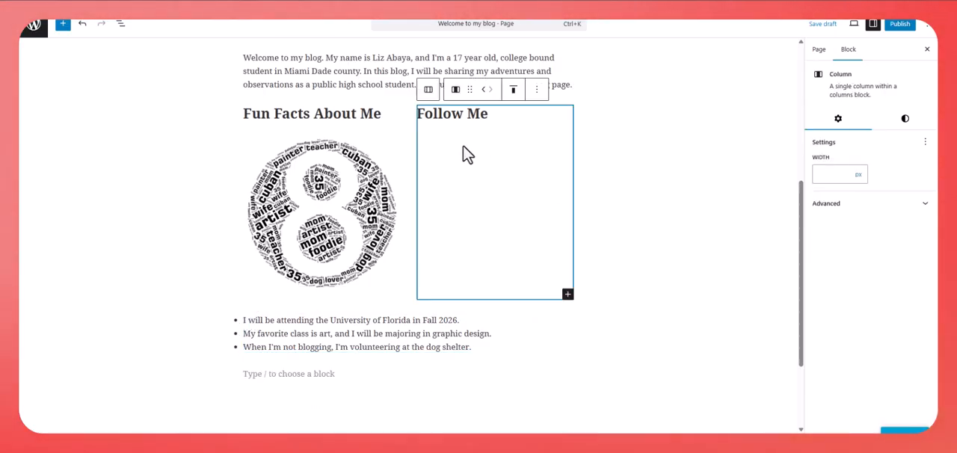
click(516, 113)
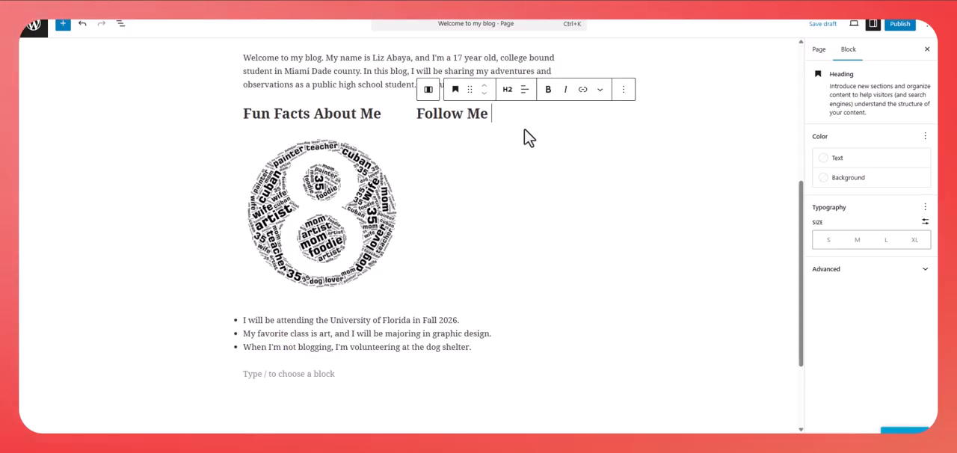
key(Return)
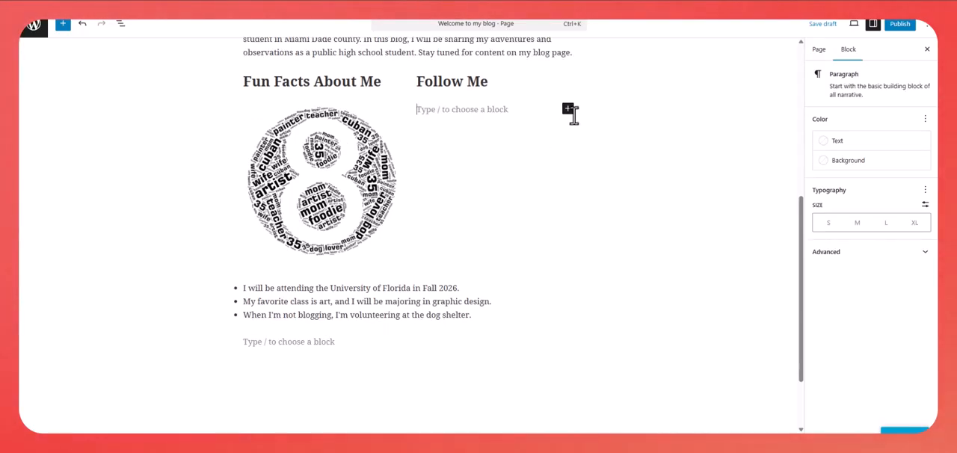
click(568, 108)
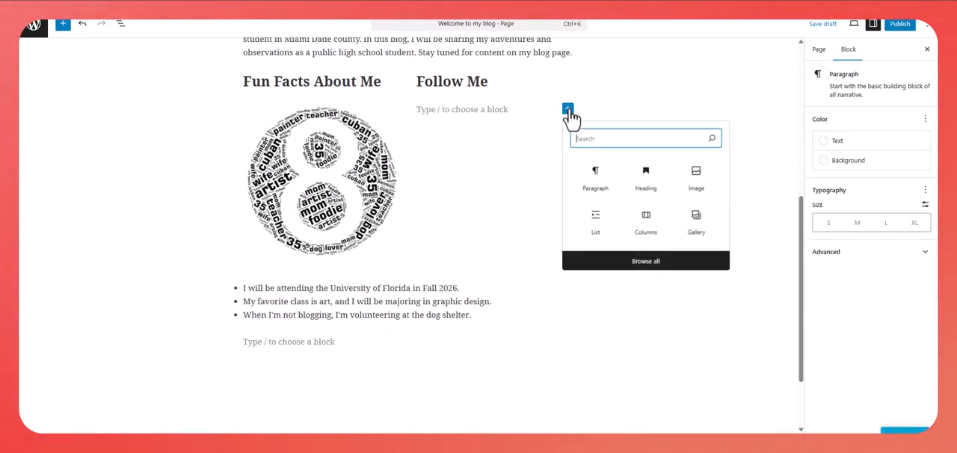
click(598, 189)
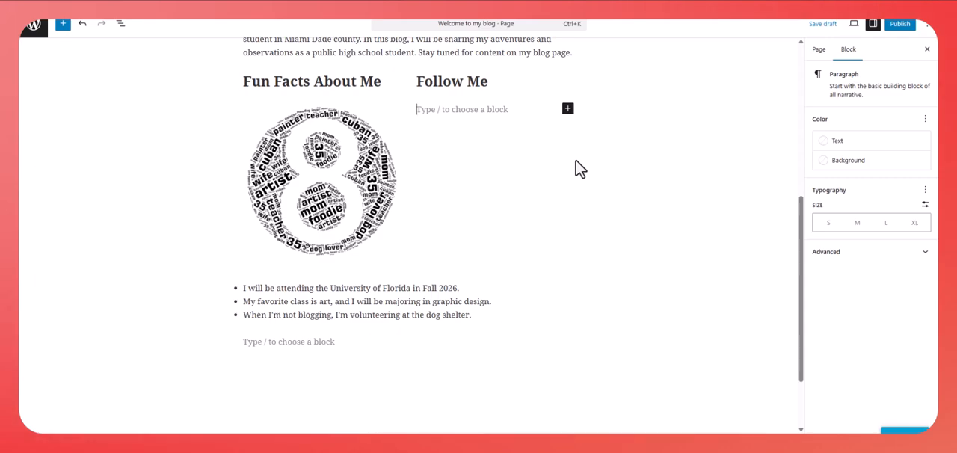
- Enter "Follow me on YouTube." in the paragraph below the "Follow Me" heading
text(Follow)
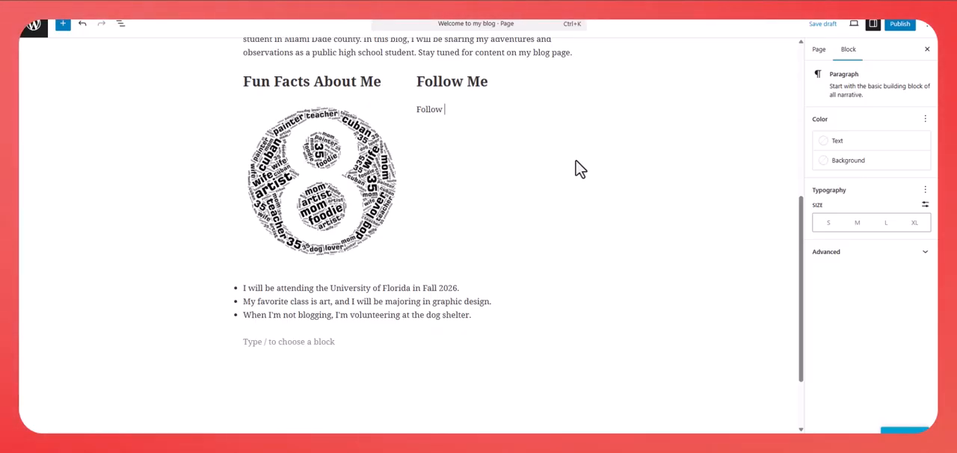
text(on YouTue)
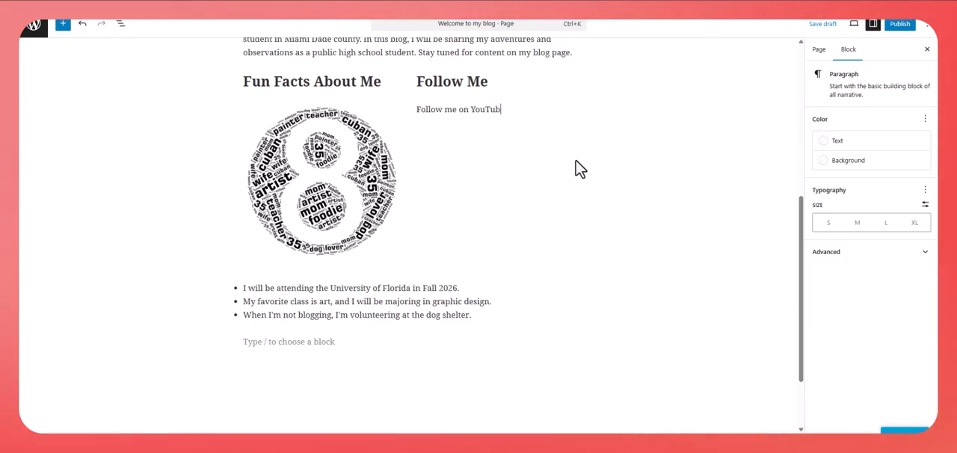
text(e.)
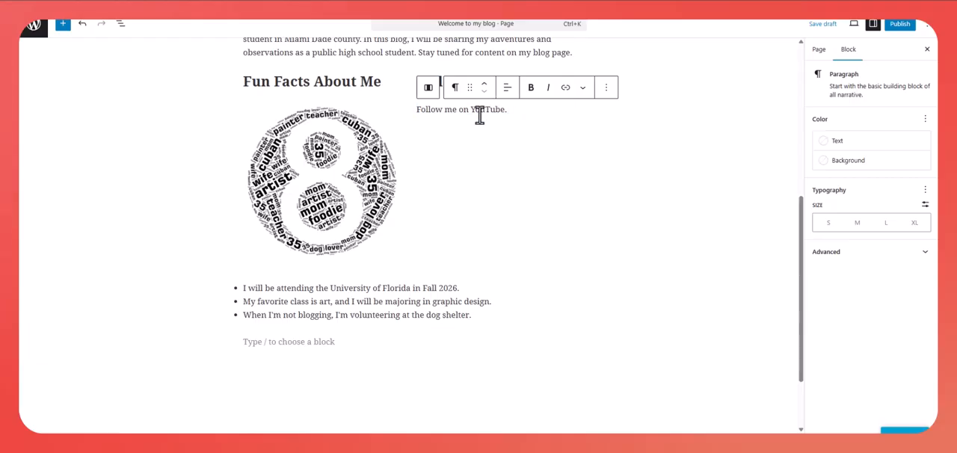
- Link the word "YouTube" in the Follow Me paragraph to the copied YouTube channel URL, replacing the suggested address
drag(471, 109, 507, 109)
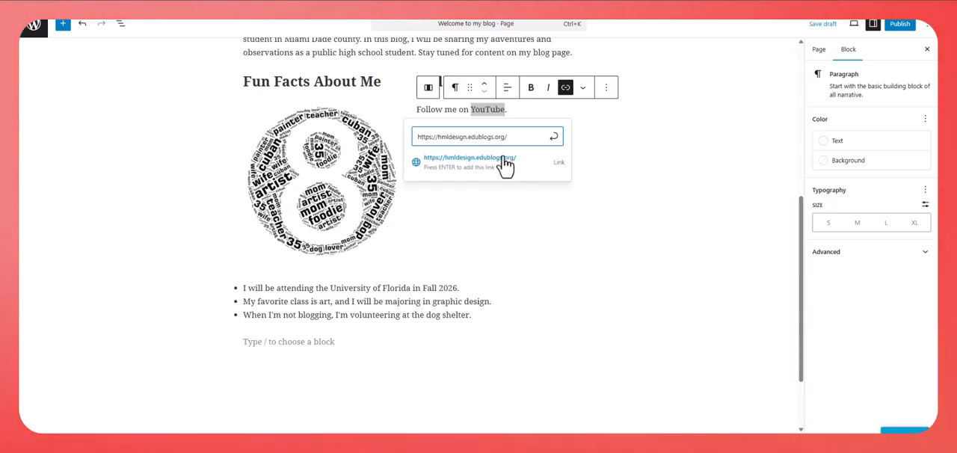
drag(508, 138, 418, 134)
key(BackSpace)
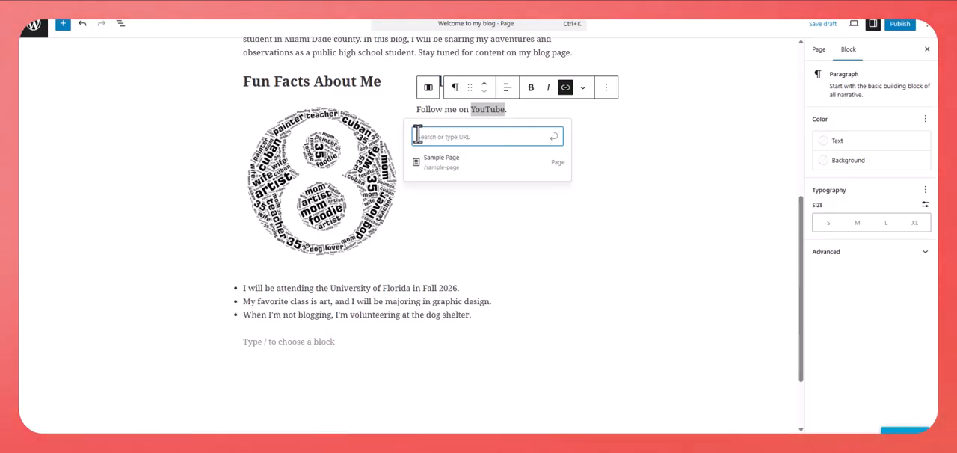
text(https://www.youtube.com/@elizabethabaya4435)
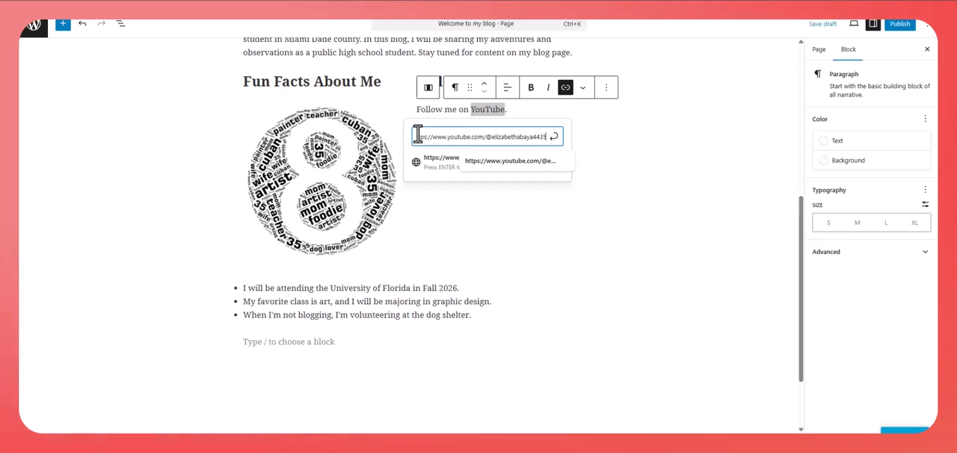
key(Return)
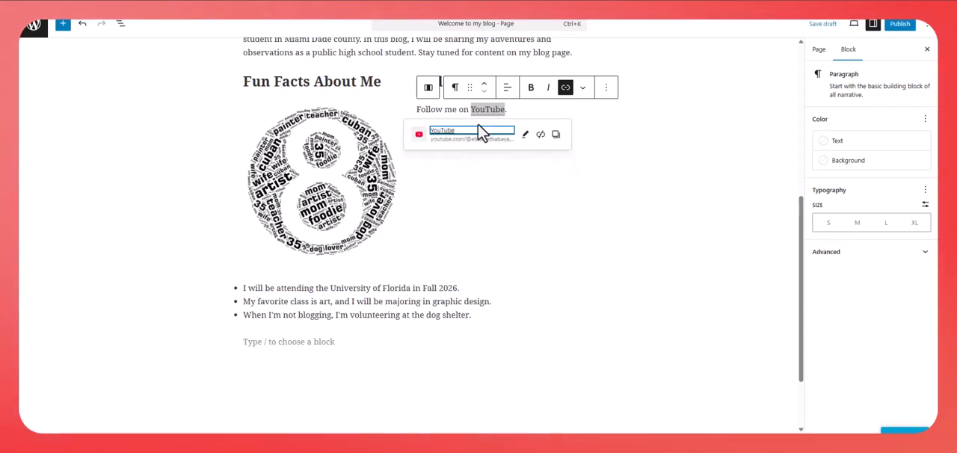
click(516, 111)
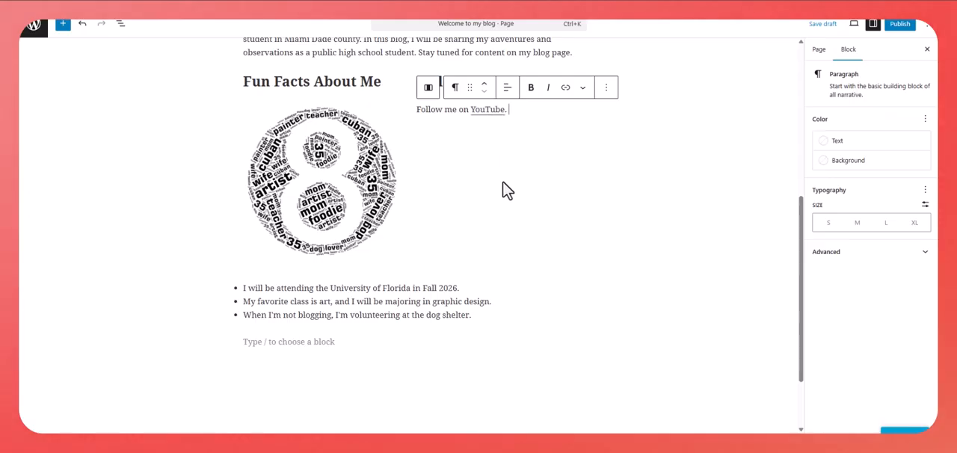
scroll(509, 220, up, 1)
click(572, 240)
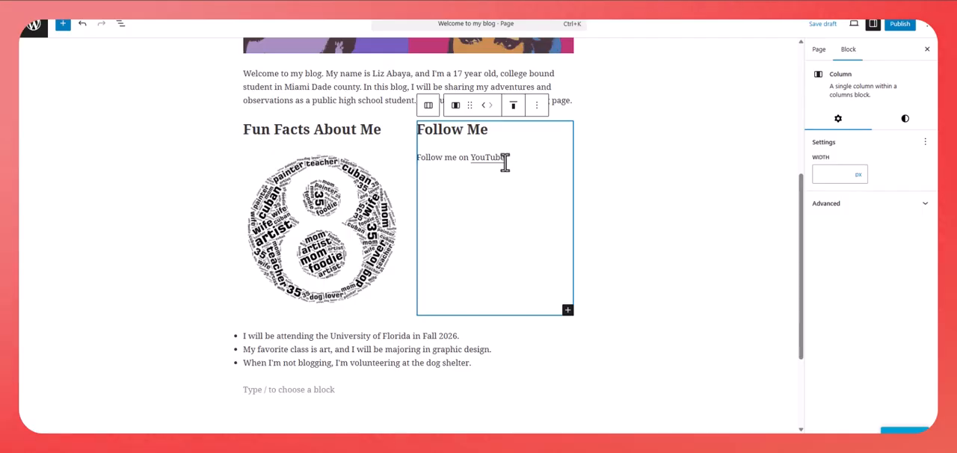
click(507, 160)
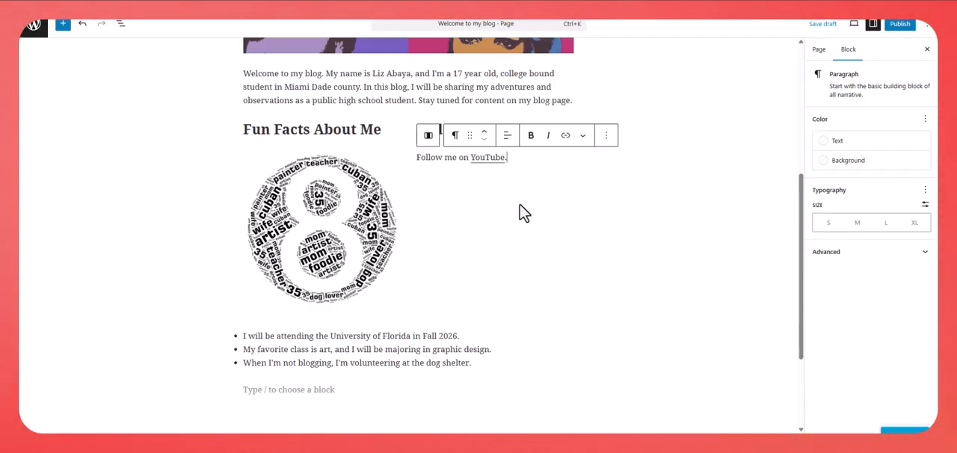
- Save the "Welcome to my blog" page as a draft
scroll(605, 256, up, 3)
scroll(653, 301, up, 1)
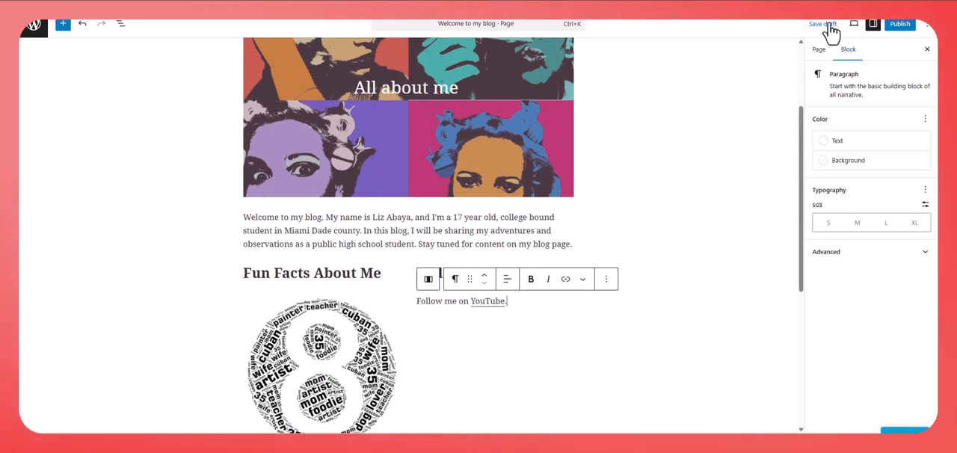
click(824, 25)
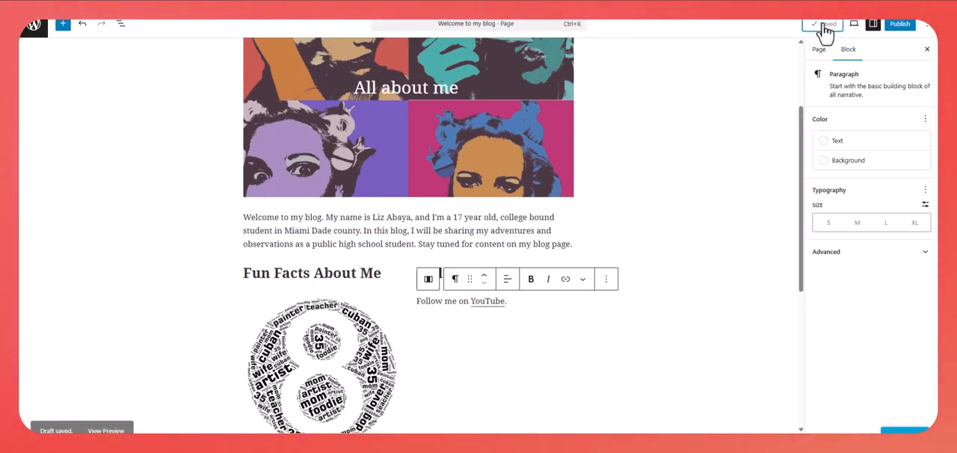
- Review the page's visibility and publish date options, and publish it immediately with Public visibility
click(900, 31)
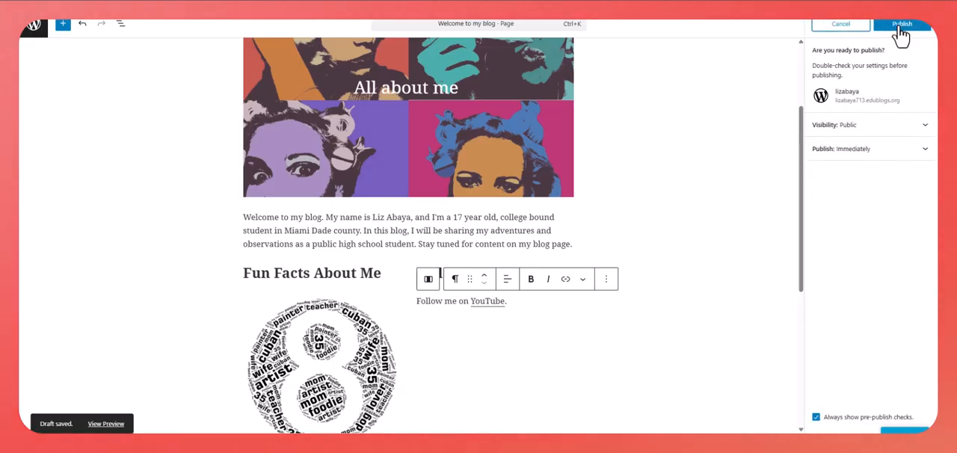
click(893, 135)
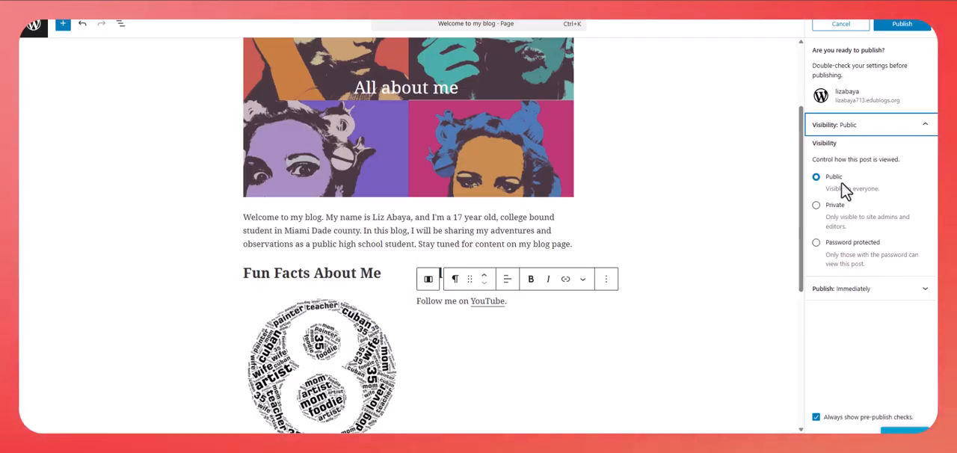
click(920, 290)
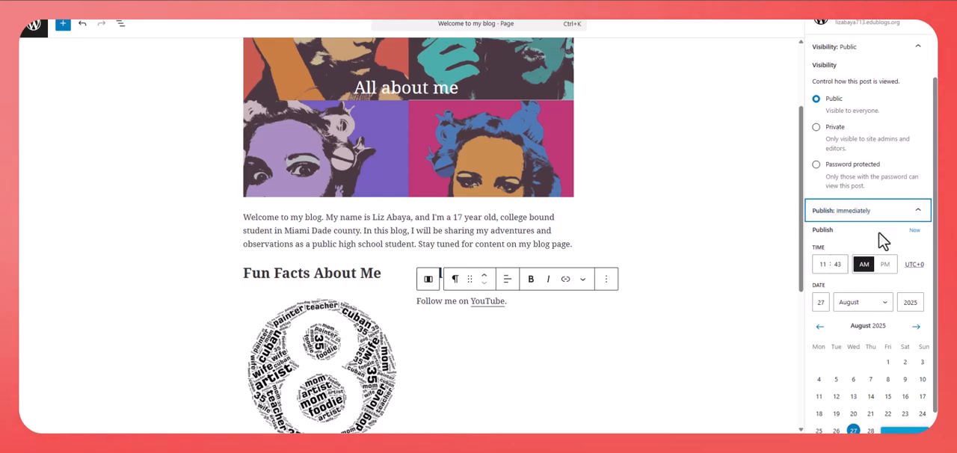
scroll(714, 213, up, 3)
scroll(923, 118, up, 3)
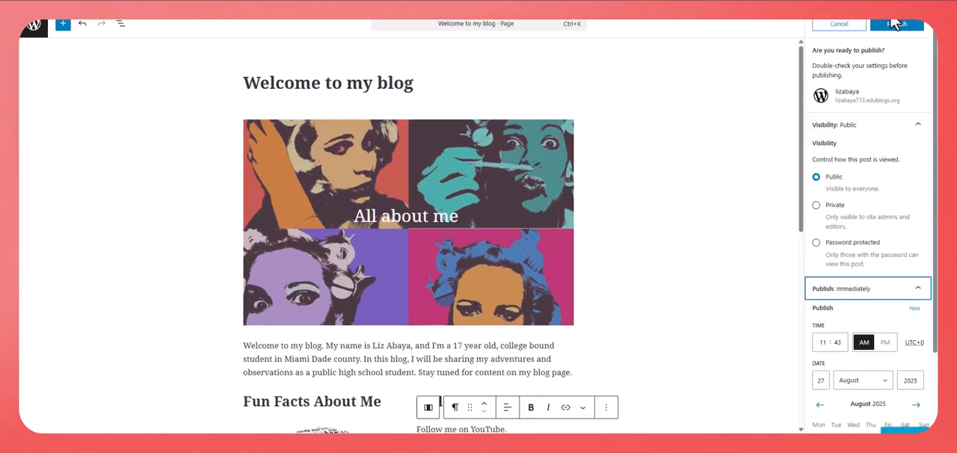
click(896, 24)
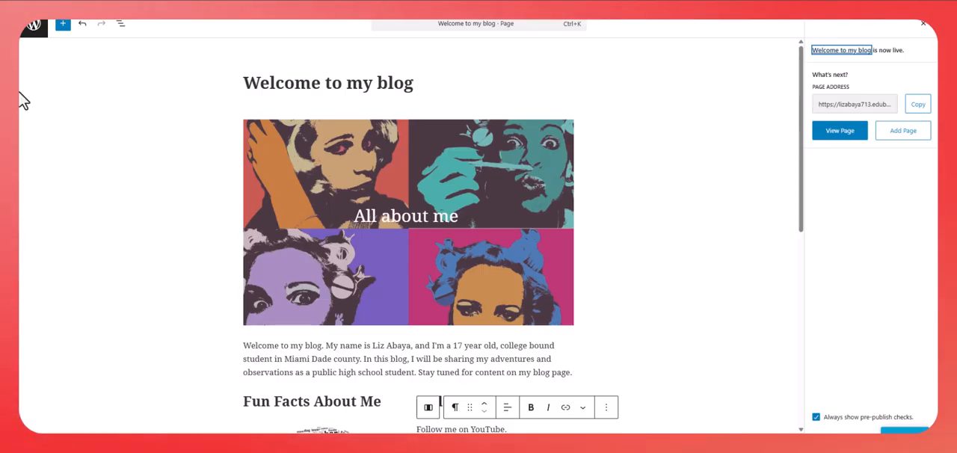
- Leave the page editor and open the list of available site themes
click(35, 34)
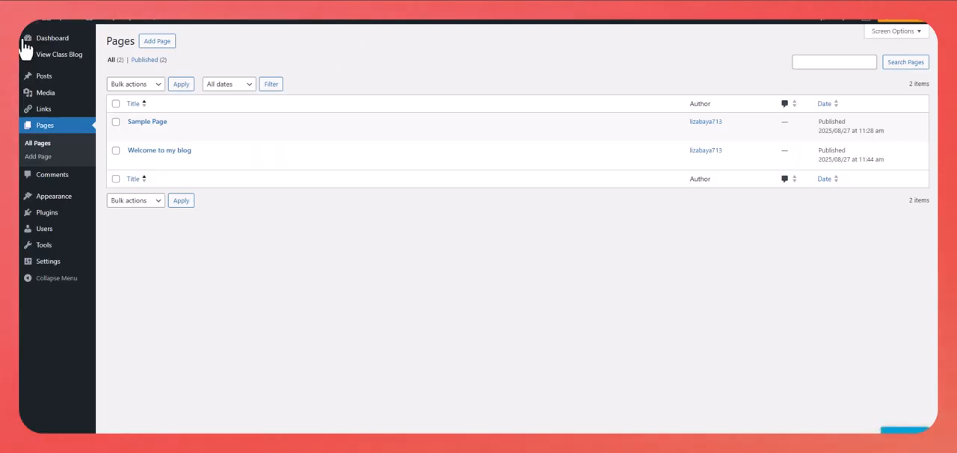
mouse_move(48, 198)
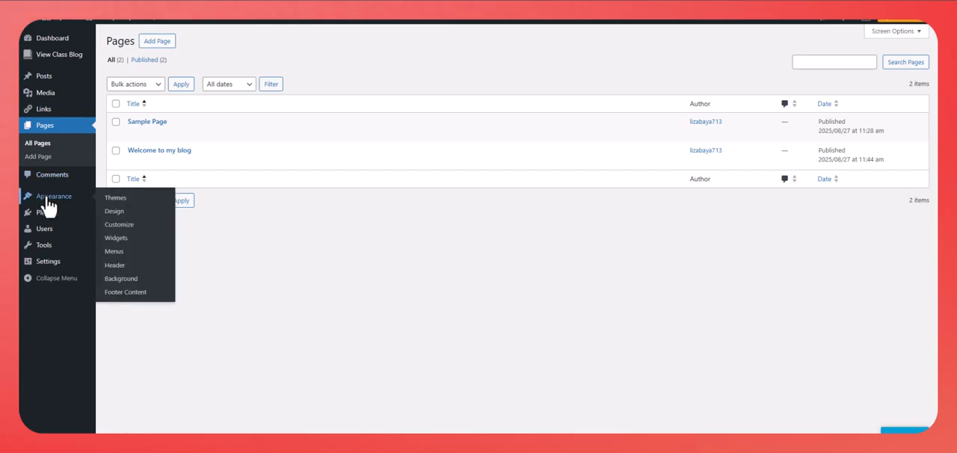
click(110, 204)
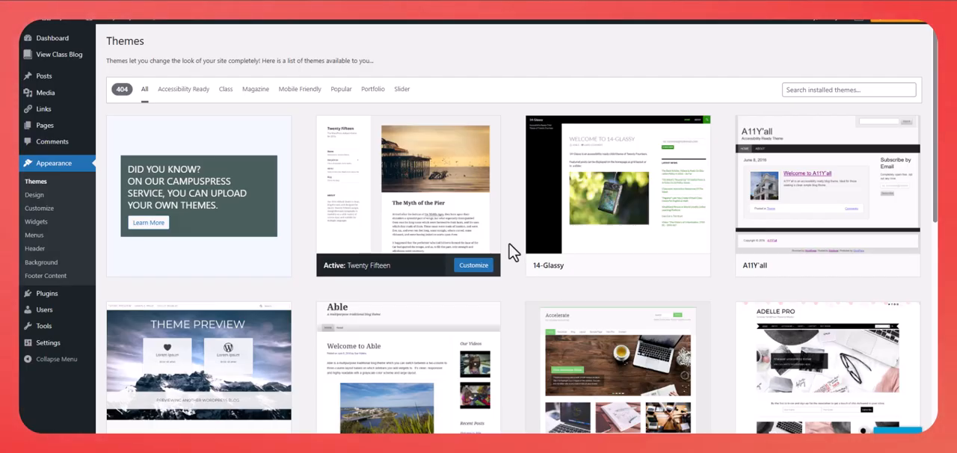
- Browse the available themes and open a live preview of the Anarcho Notepad theme
scroll(514, 253, down, 5)
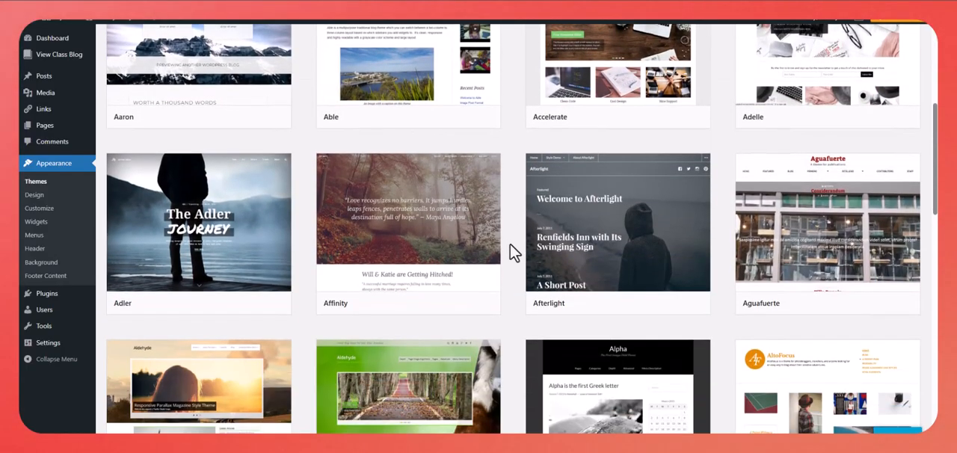
scroll(514, 252, down, 5)
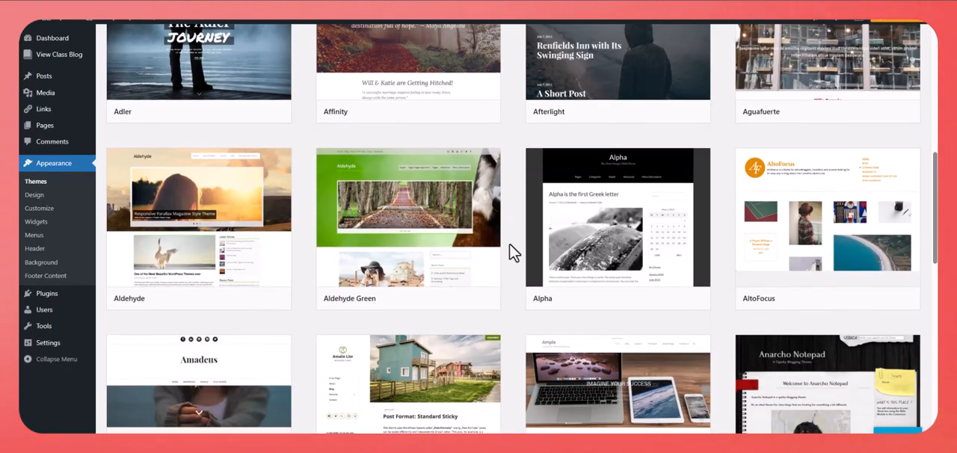
scroll(514, 253, down, 5)
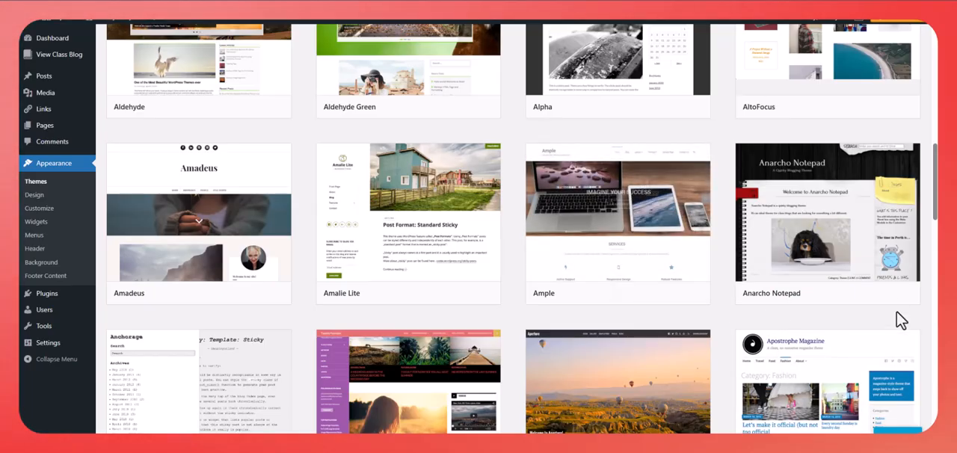
mouse_move(872, 259)
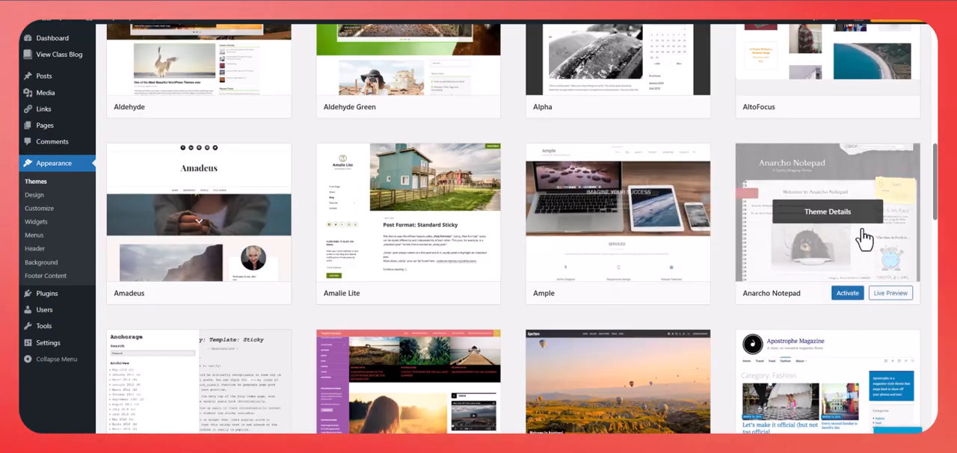
click(883, 294)
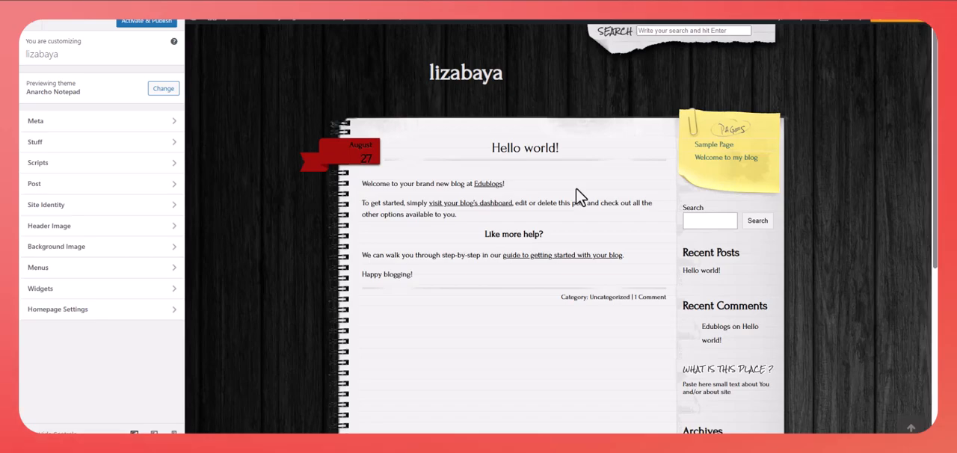
- Examine how the full "Welcome to my blog" page looks in the Anarcho Notepad theme preview
click(706, 157)
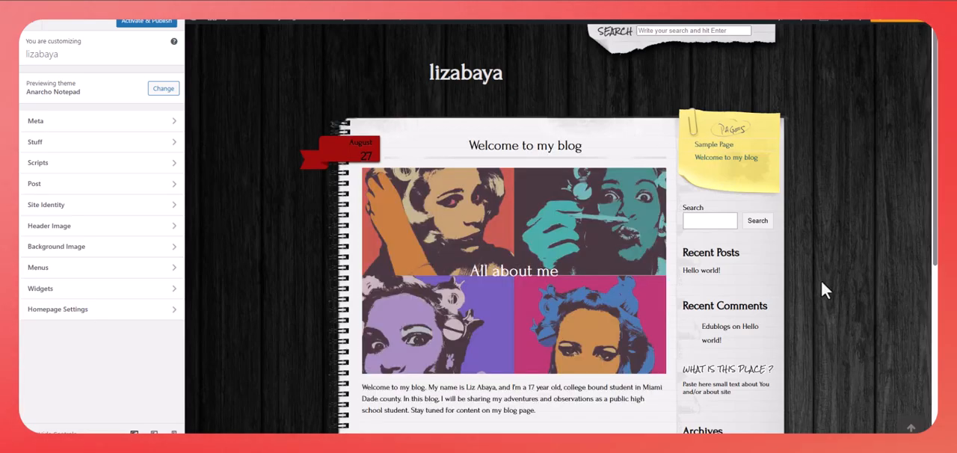
scroll(823, 285, down, 4)
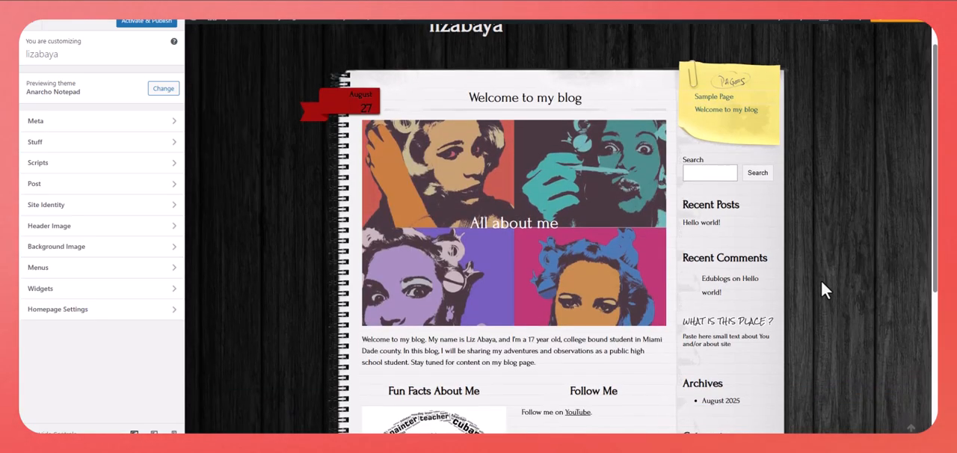
scroll(821, 281, down, 2)
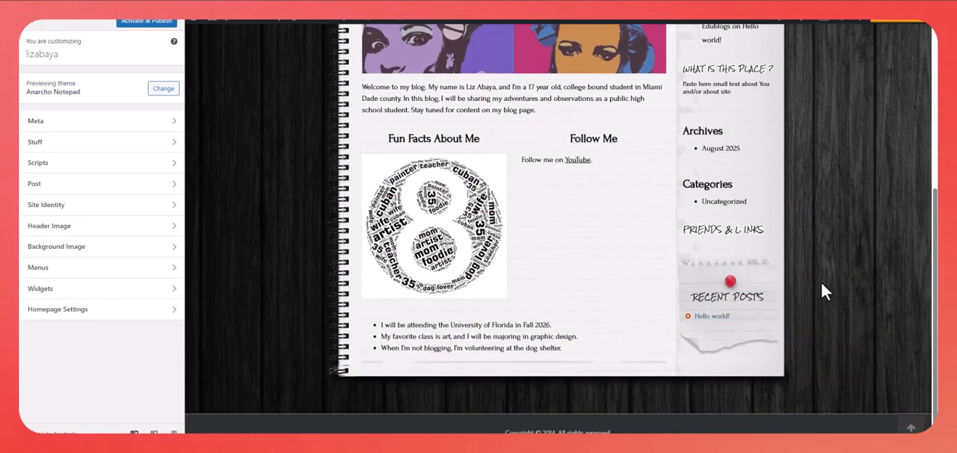
scroll(821, 282, up, 1)
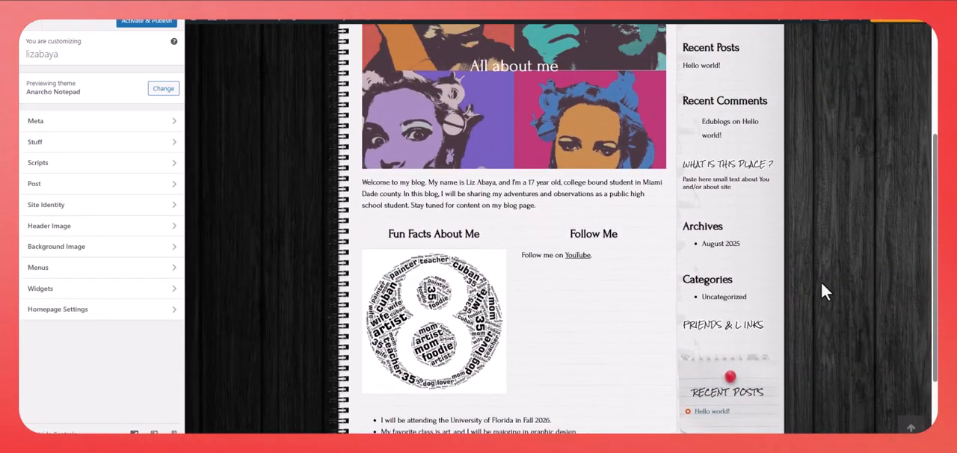
scroll(821, 282, up, 3)
scroll(821, 282, up, 1)
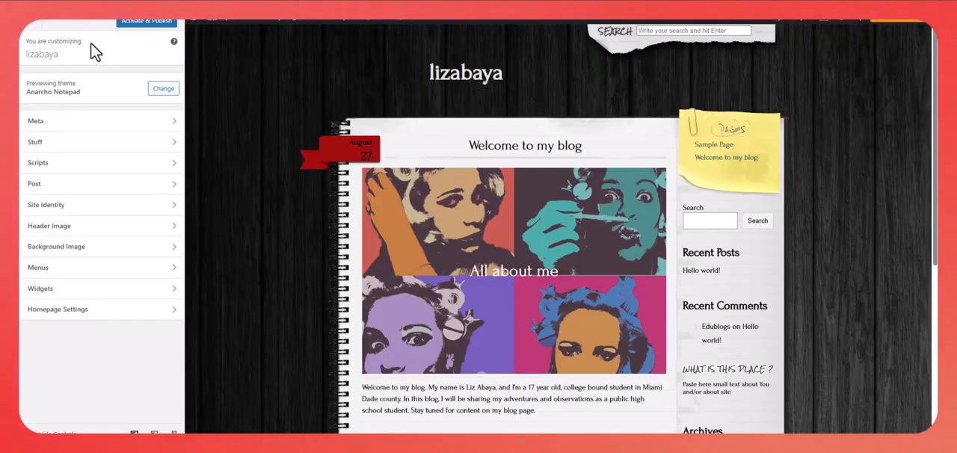
- Close the Anarcho Notepad preview without activating it and open a live preview of the Aries theme
click(135, 33)
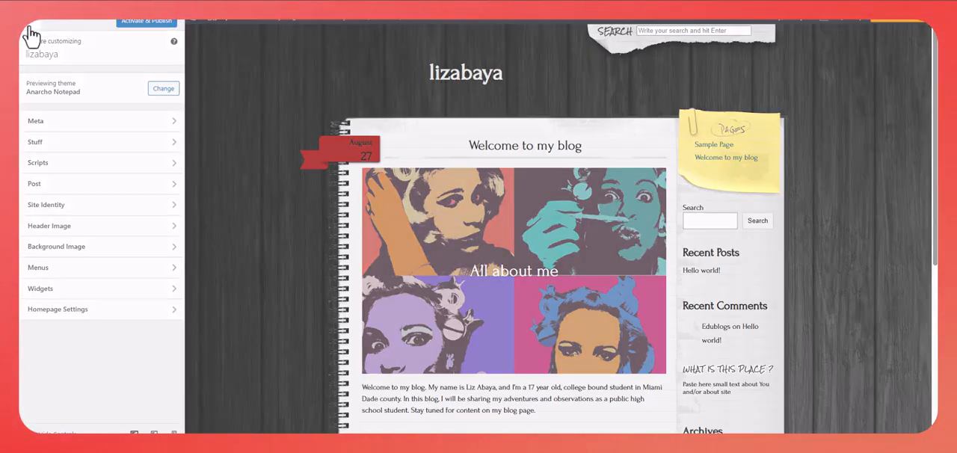
click(31, 34)
scroll(590, 233, down, 3)
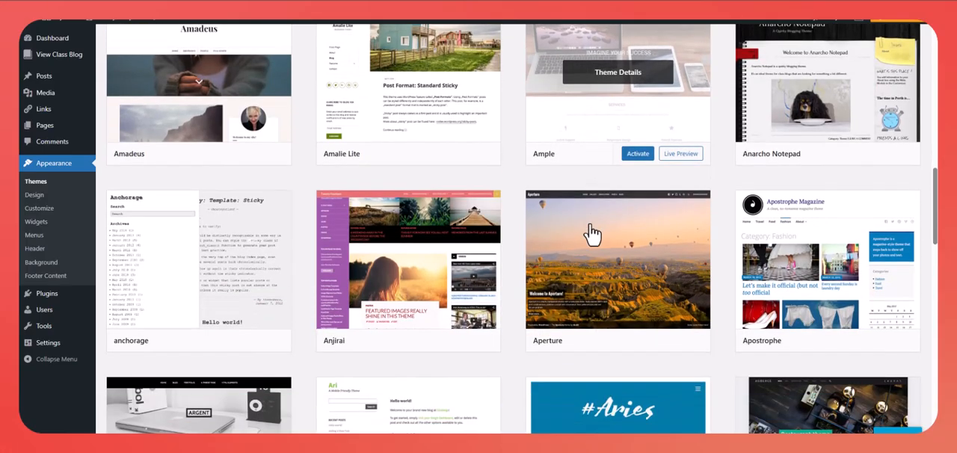
scroll(590, 233, down, 3)
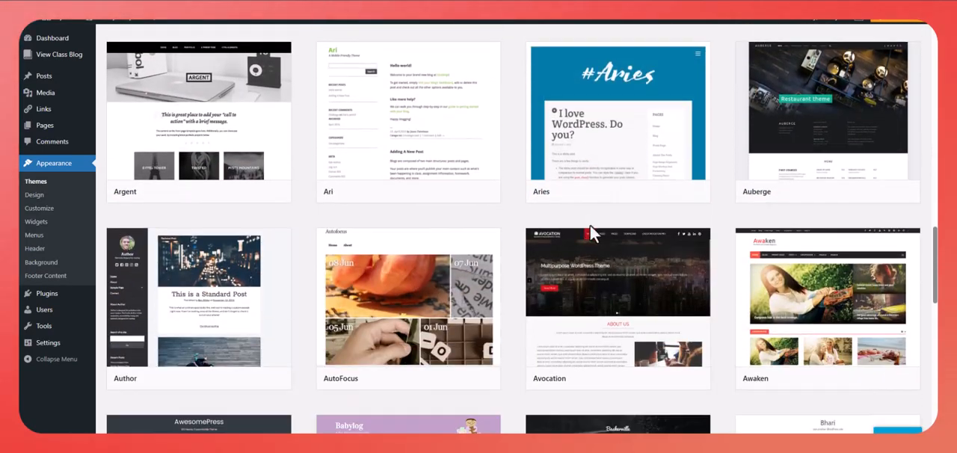
mouse_move(675, 203)
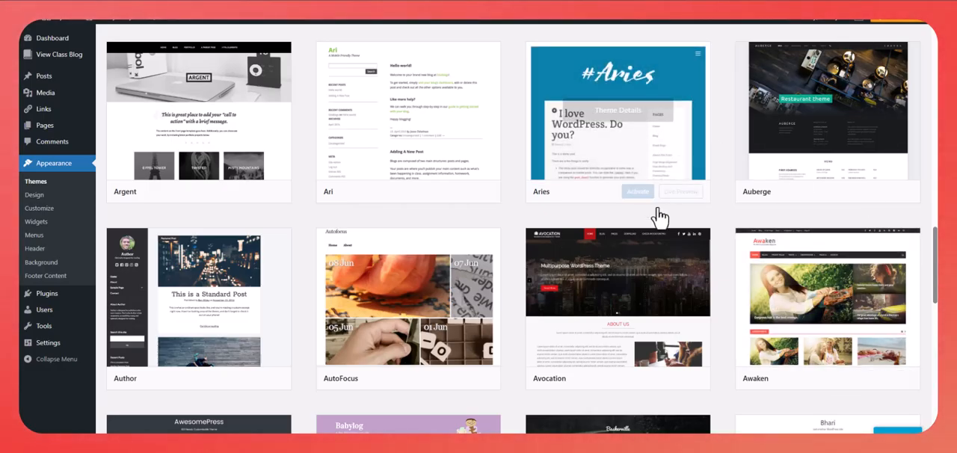
click(684, 197)
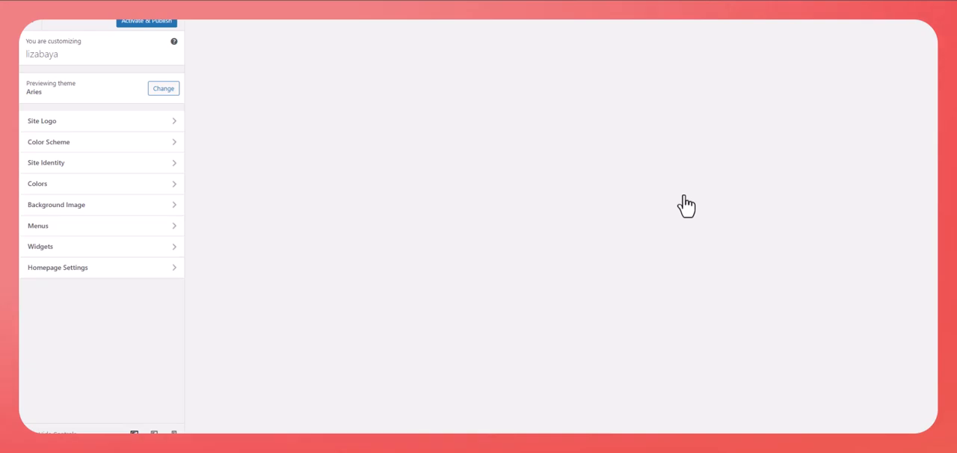
- Examine how the blog looks in the Aries theme preview, and close the preview without activating the theme
scroll(677, 224, down, 10)
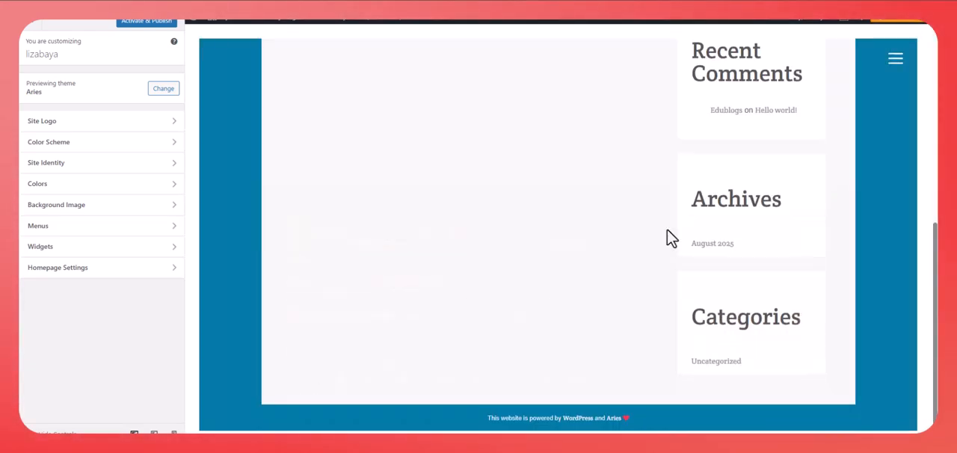
scroll(670, 238, up, 10)
scroll(671, 238, up, 1)
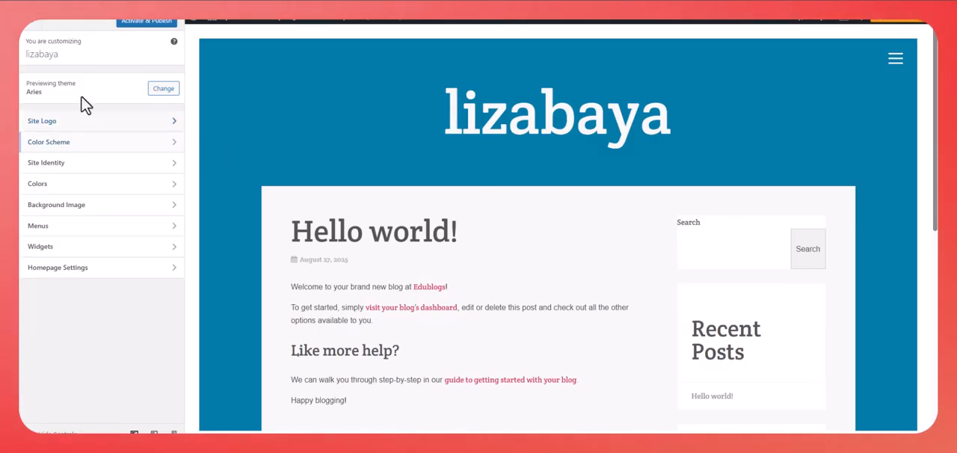
click(30, 33)
- Browse further through the available themes and open a live preview of the Blogghiamo theme
scroll(581, 314, down, 4)
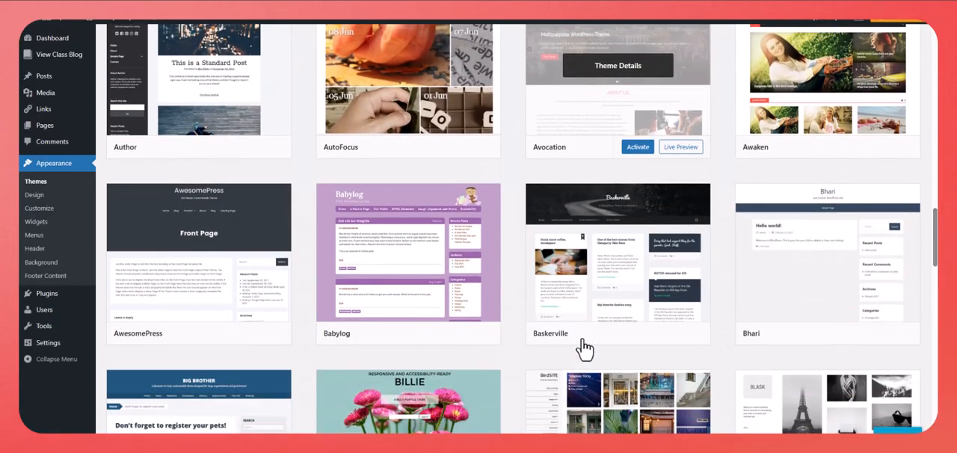
scroll(538, 356, down, 3)
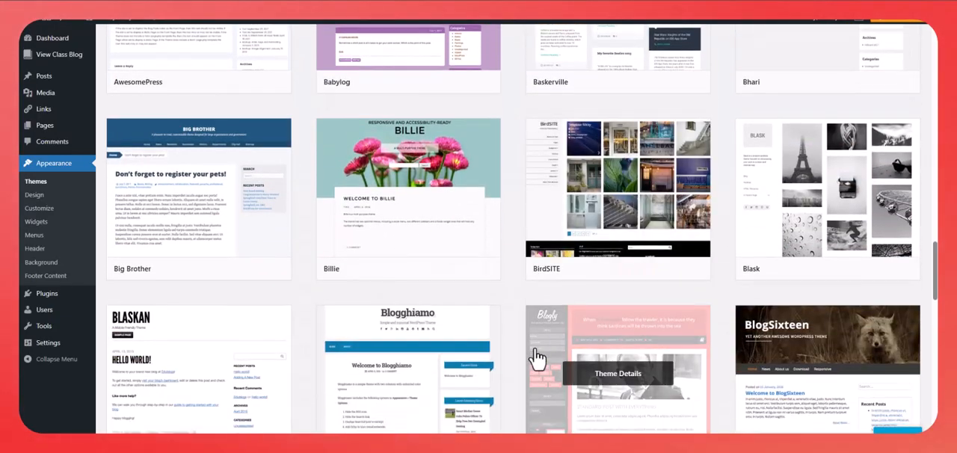
scroll(537, 358, down, 4)
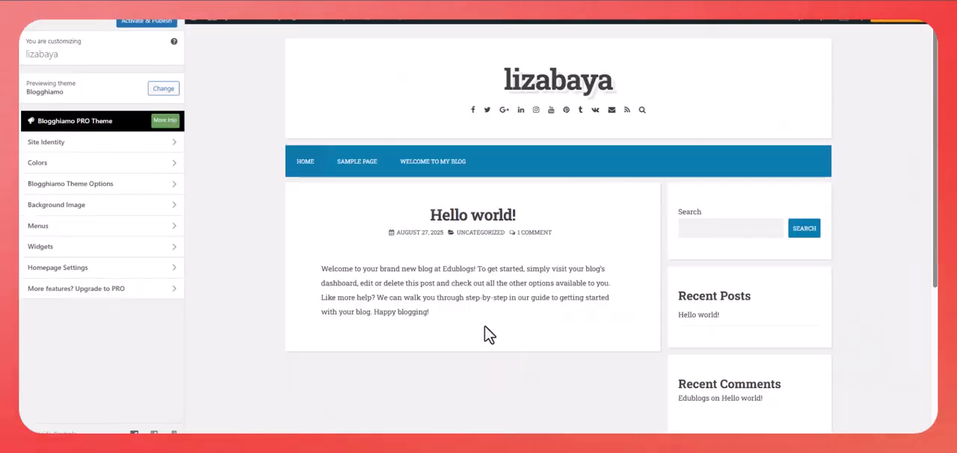
- Review the blog in the Blogghiamo preview, and activate and publish that theme
scroll(486, 336, down, 4)
scroll(486, 336, up, 4)
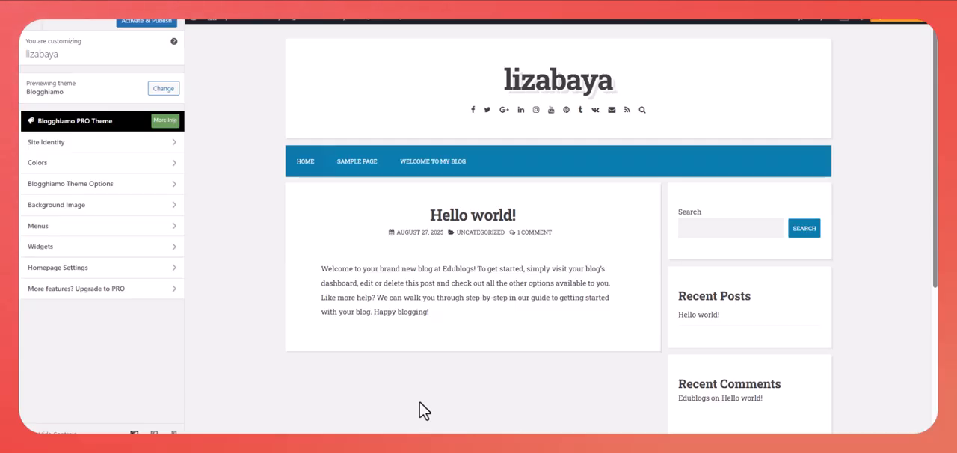
click(160, 22)
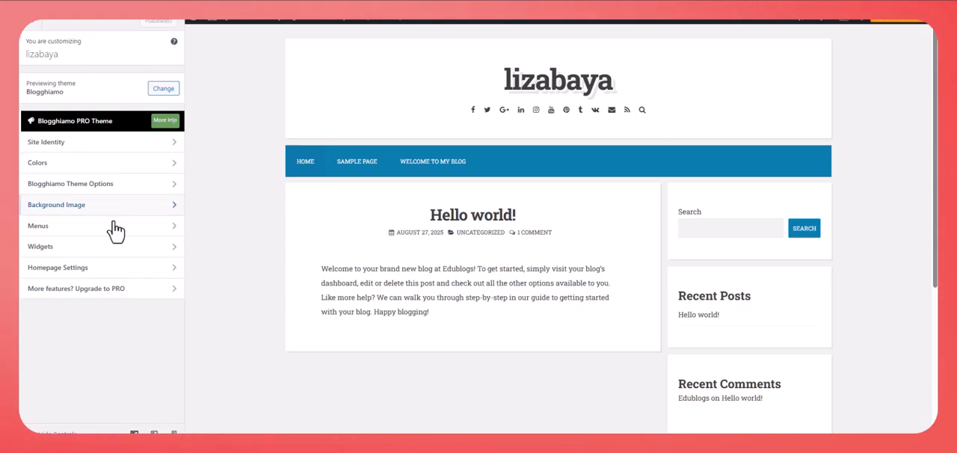
- Set the homepage to display the static page "Welcome to my blog" and return to the main customization options
click(89, 279)
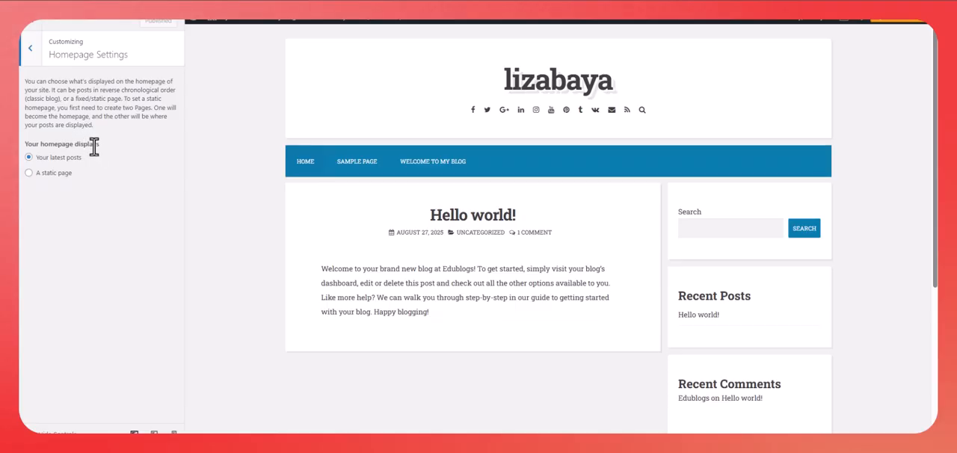
click(29, 174)
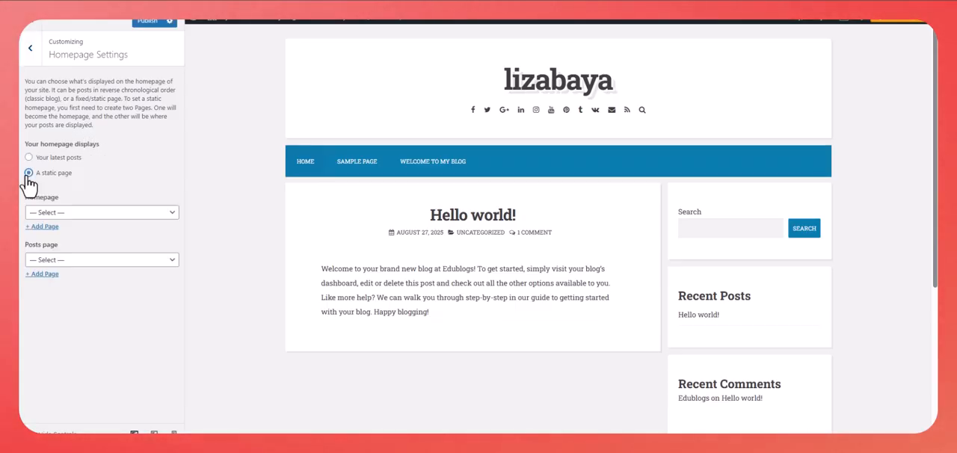
click(116, 215)
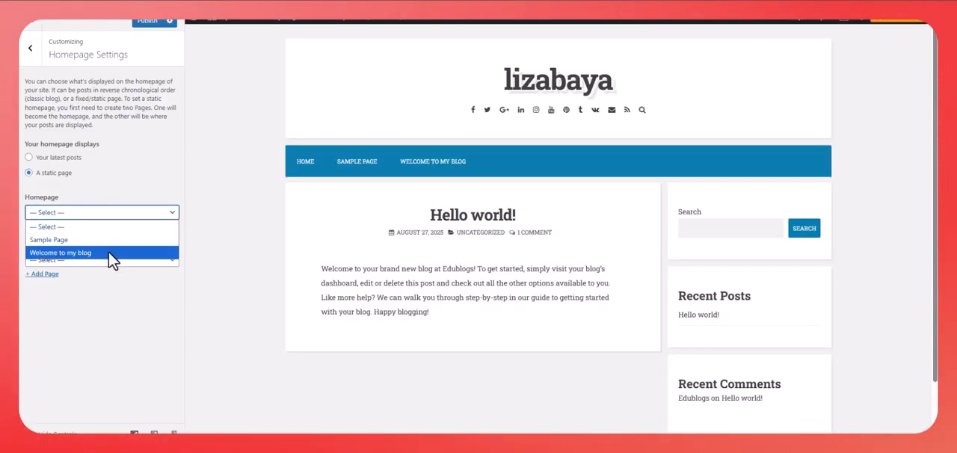
click(108, 253)
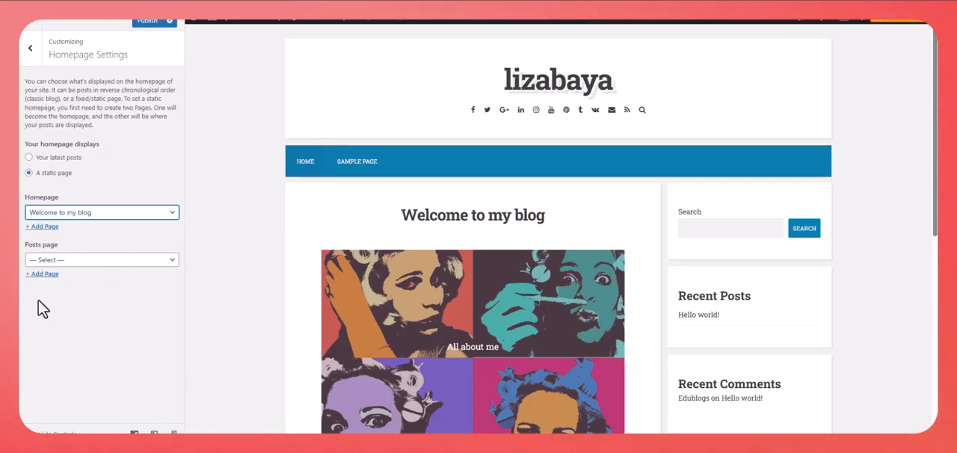
click(32, 52)
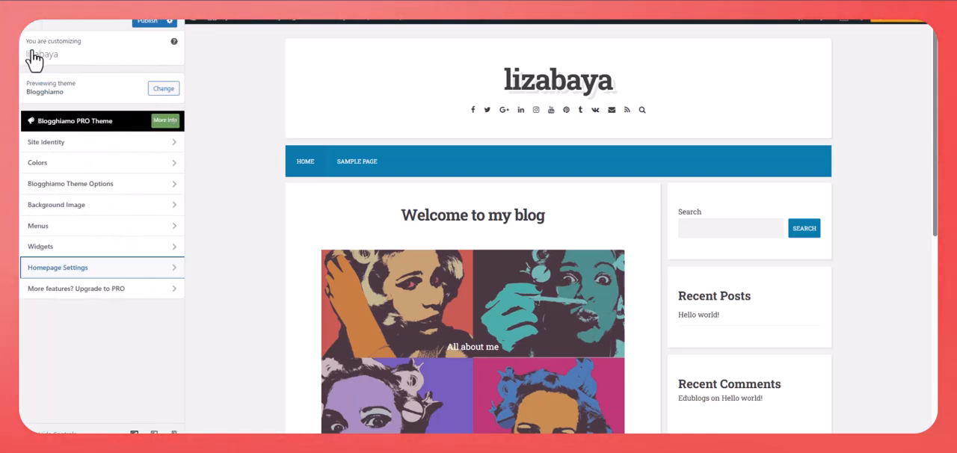
- In the theme's color settings, change the Special Color to orange #d86931
click(82, 166)
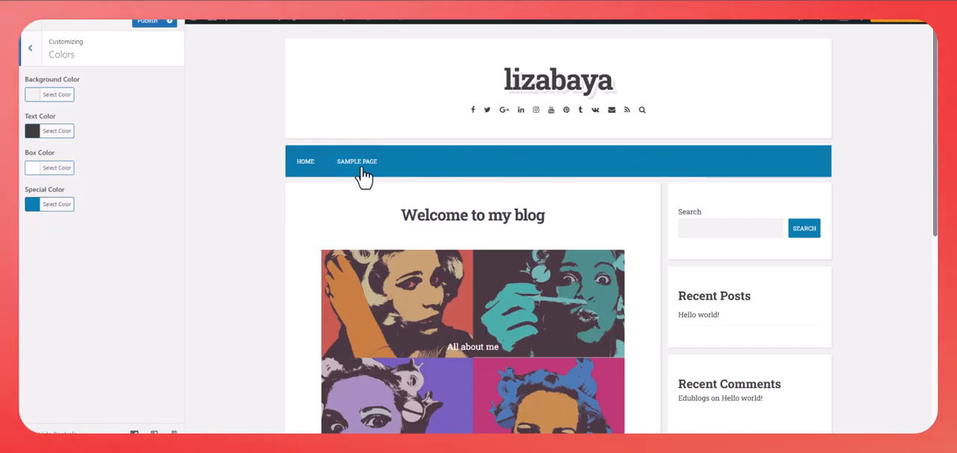
click(32, 205)
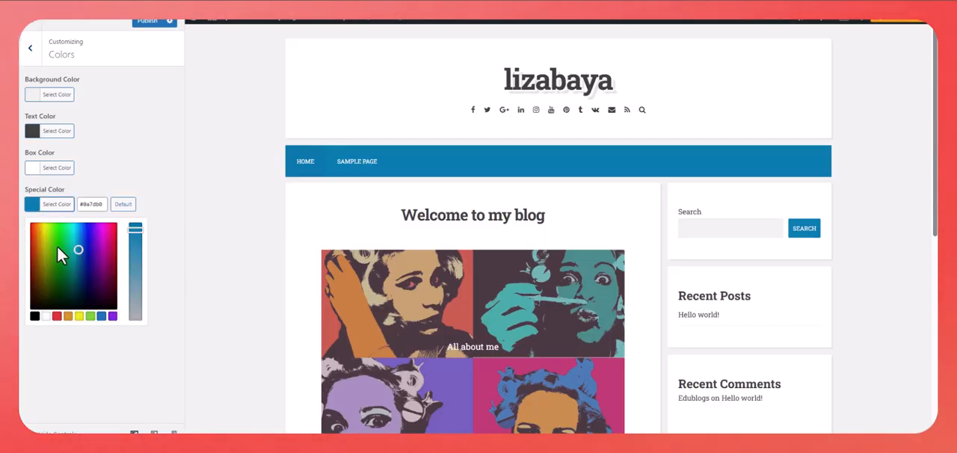
click(56, 317)
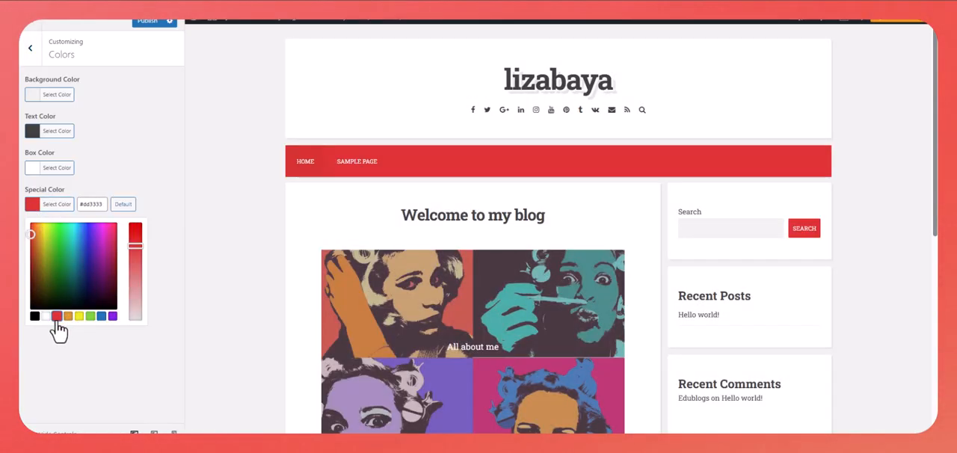
click(33, 238)
click(35, 237)
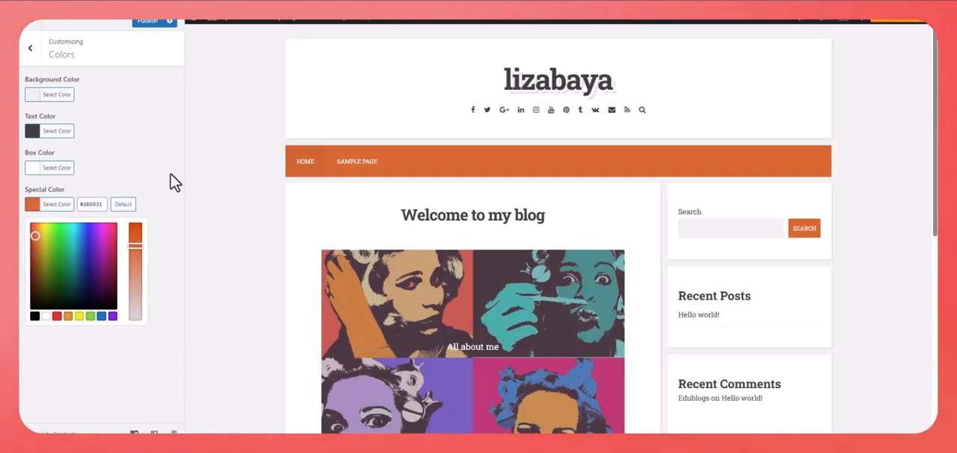
click(171, 183)
- Set the Background Color to the preset blue #1e73be and shift it to a lighter blue
click(35, 99)
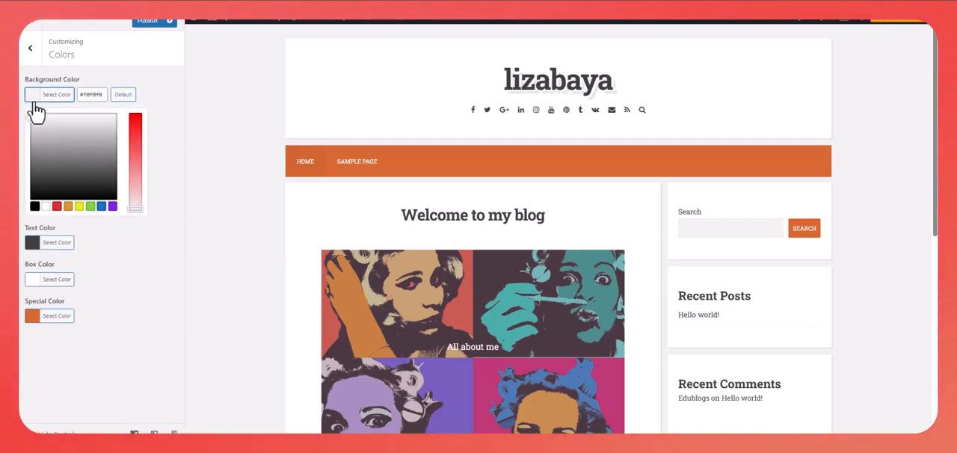
click(101, 208)
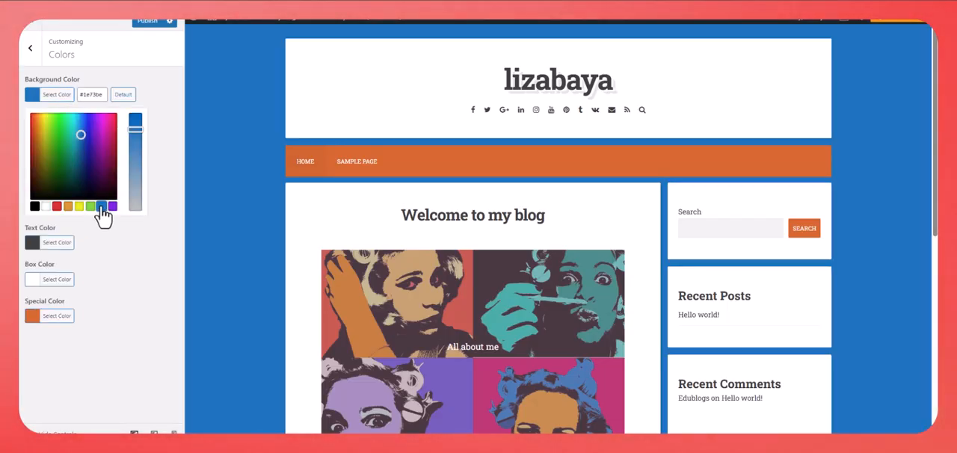
mouse_move(81, 133)
mouse_down()
mouse_move(75, 118)
mouse_move(78, 130)
mouse_up()
click(174, 197)
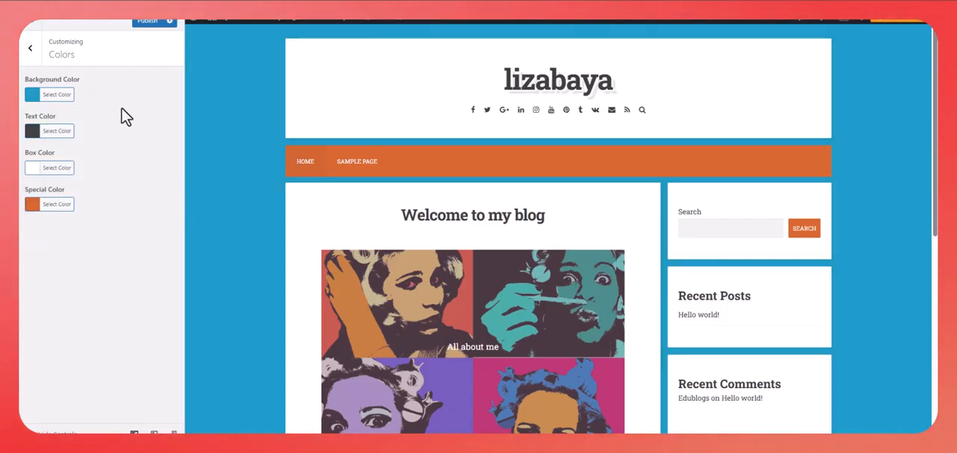
- Brighten the Special Color to orange #e87635 and leave the color settings
click(34, 205)
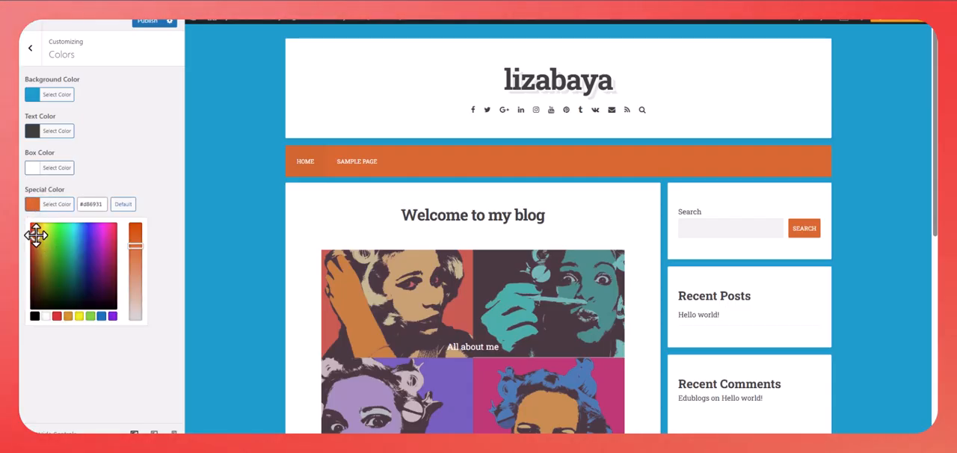
drag(36, 235, 36, 231)
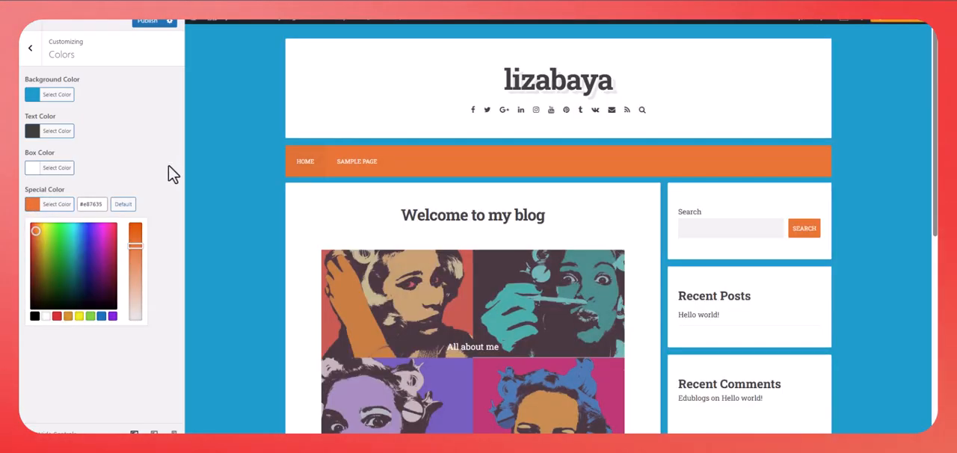
click(177, 163)
click(30, 47)
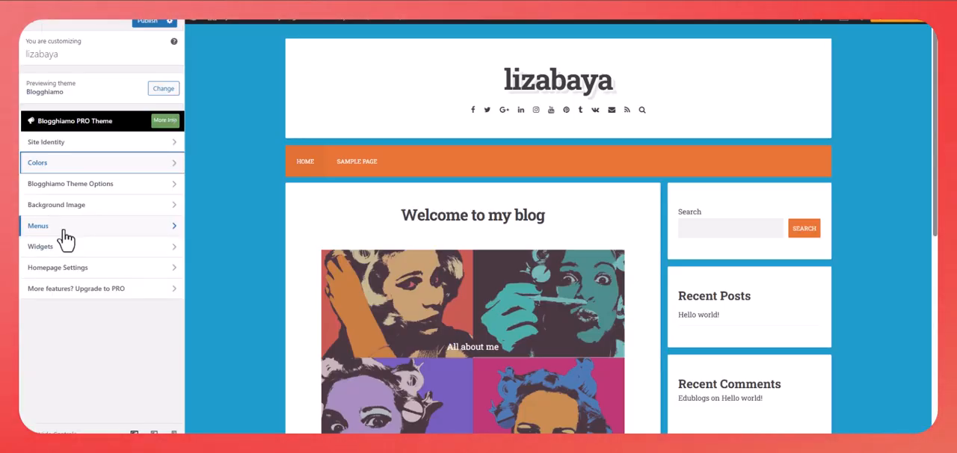
- Look through the Menus, Background Image and Site Identity settings and check the whole page preview, without changing anything
click(65, 233)
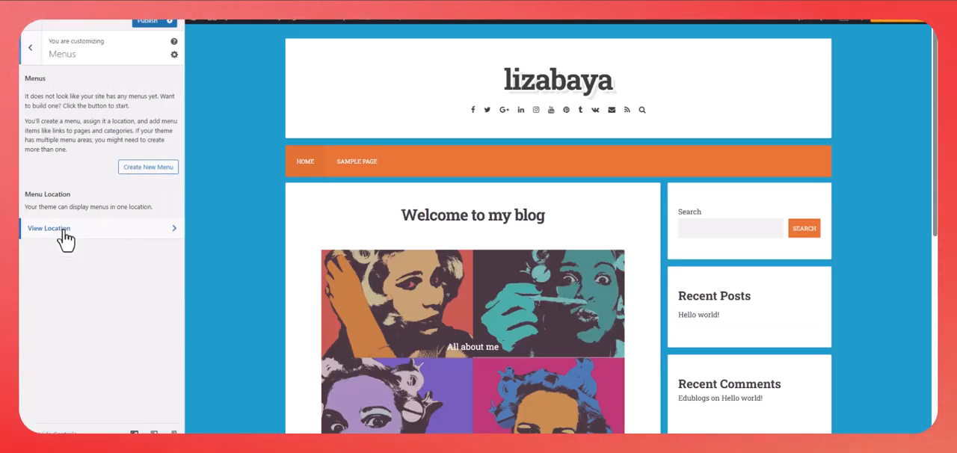
click(36, 47)
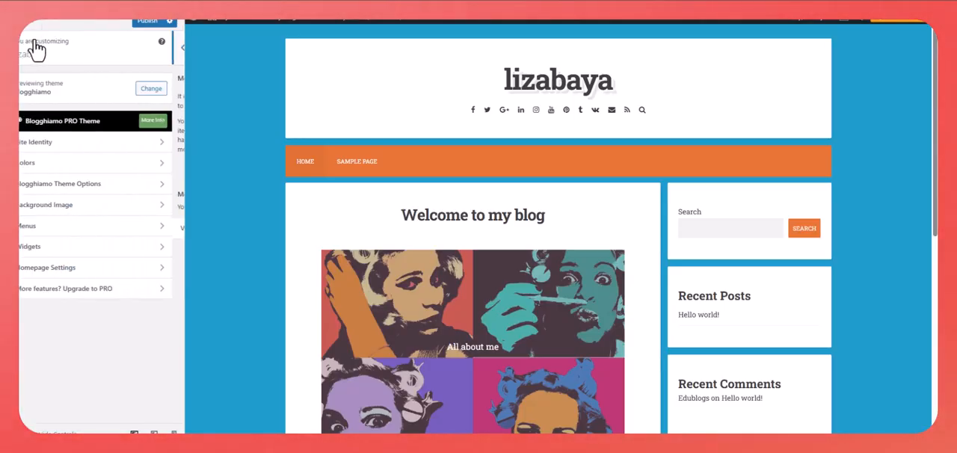
click(79, 212)
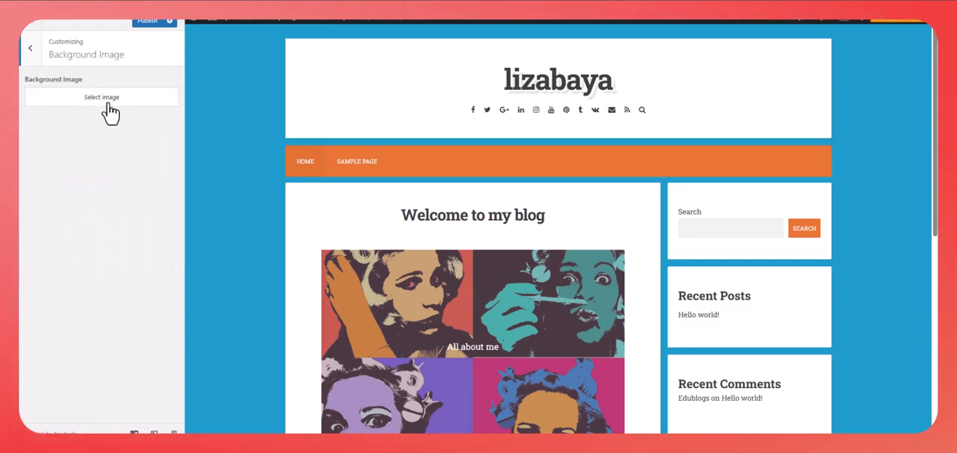
scroll(253, 254, down, 3)
scroll(244, 314, down, 2)
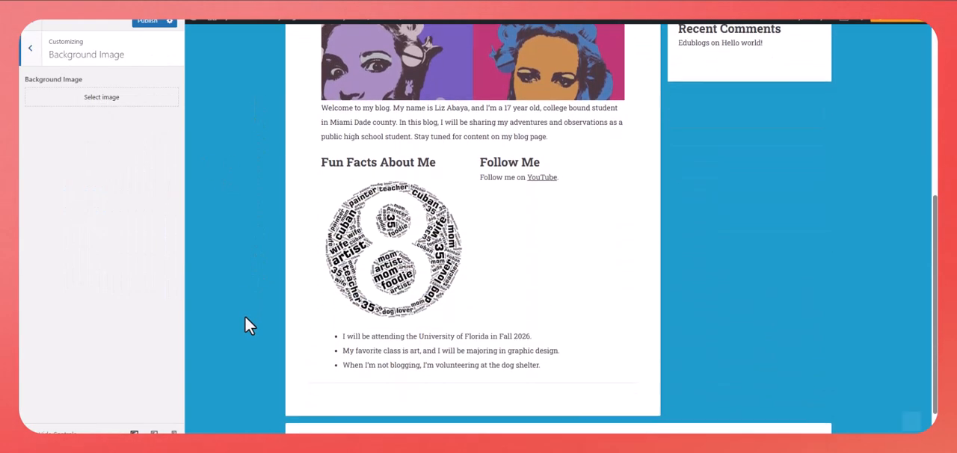
scroll(244, 314, up, 5)
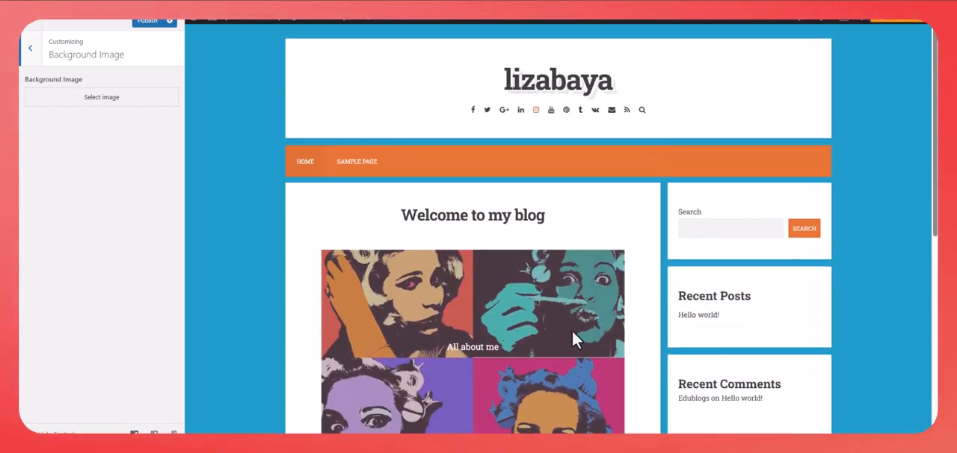
click(31, 52)
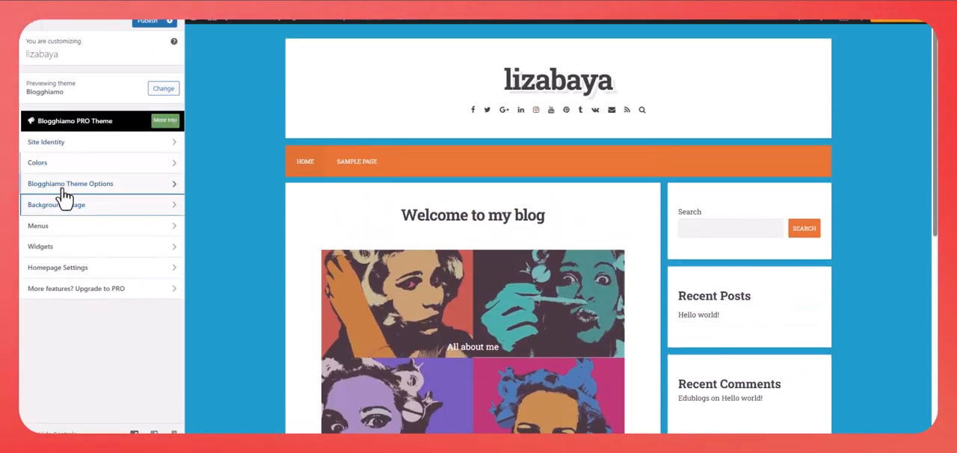
click(92, 149)
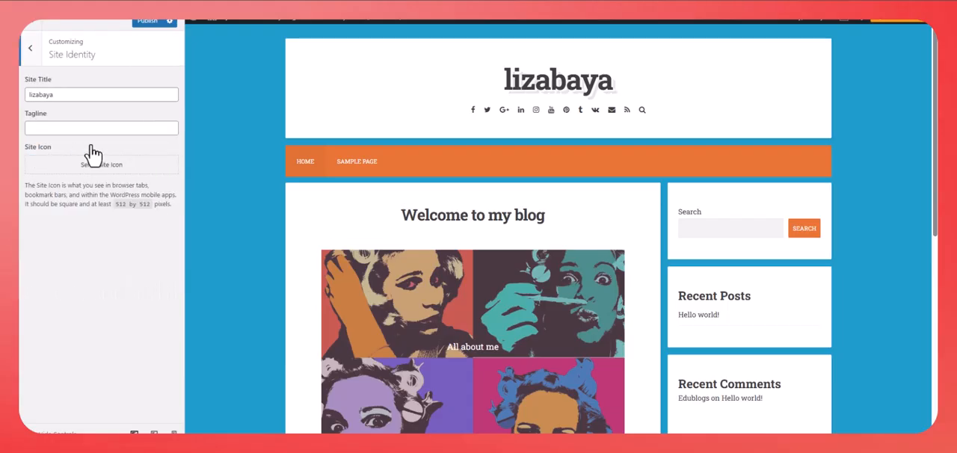
key(Escape)
- Publish the customized theme settings, leave the customizer and open the live site
click(145, 23)
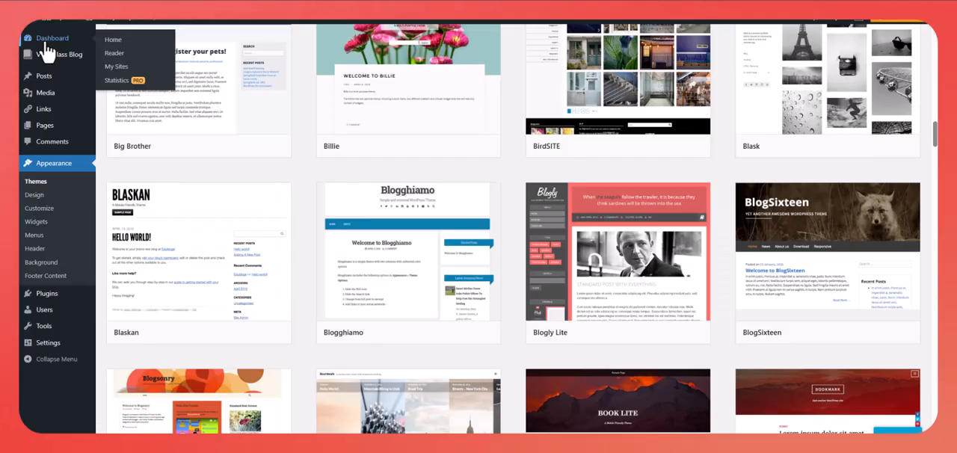
mouse_move(104, 21)
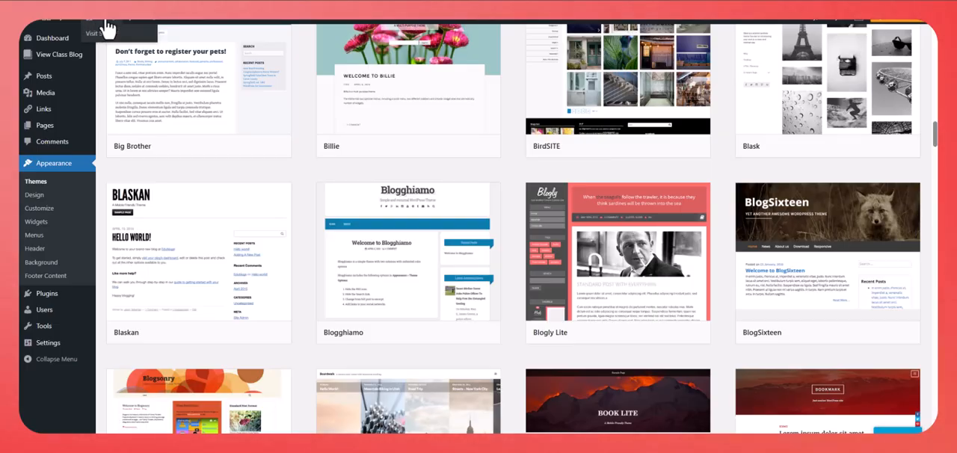
click(99, 35)
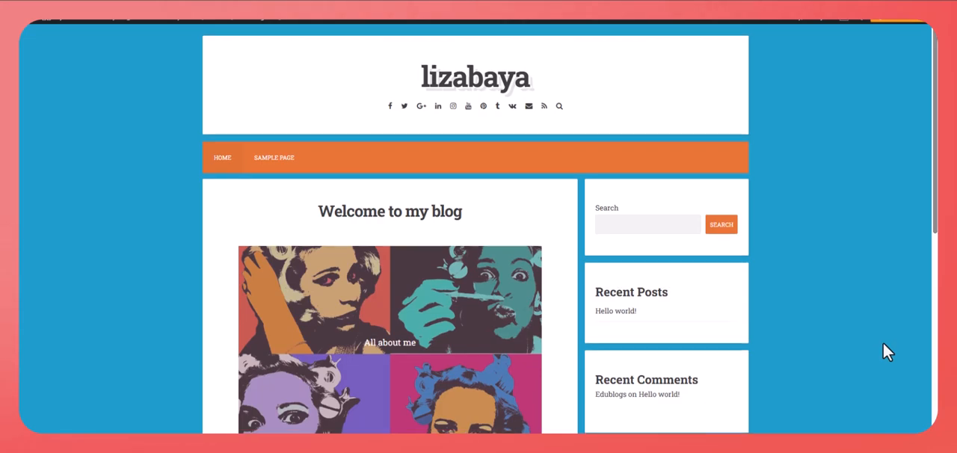
- Examine the published home page from header to footer, and show the copy options for its web address
scroll(884, 342, down, 7)
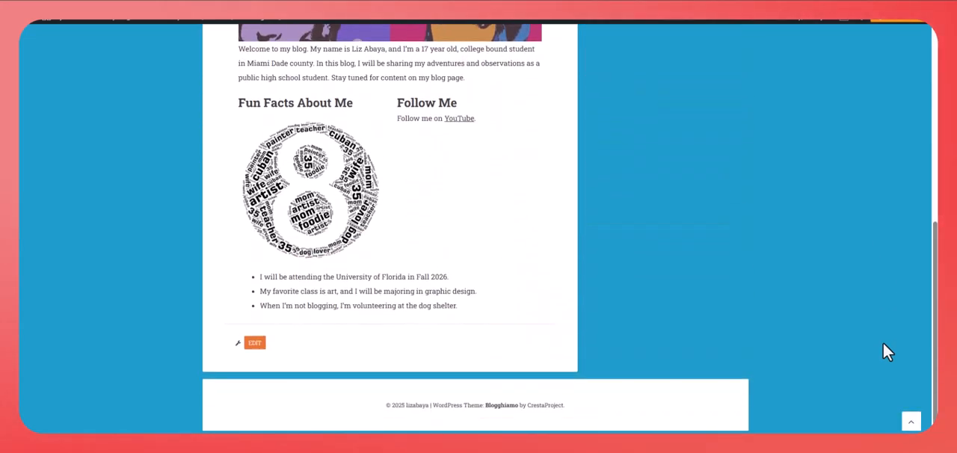
scroll(883, 344, up, 5)
scroll(883, 344, up, 1)
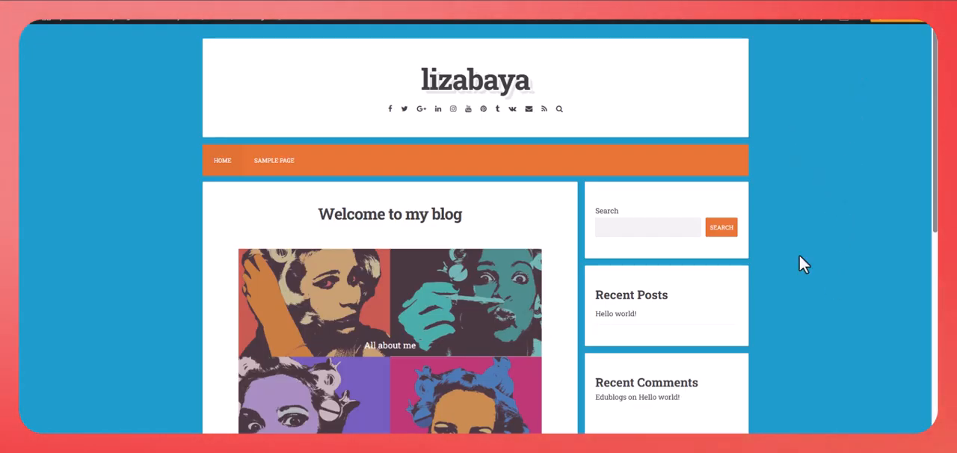
scroll(799, 258, down, 3)
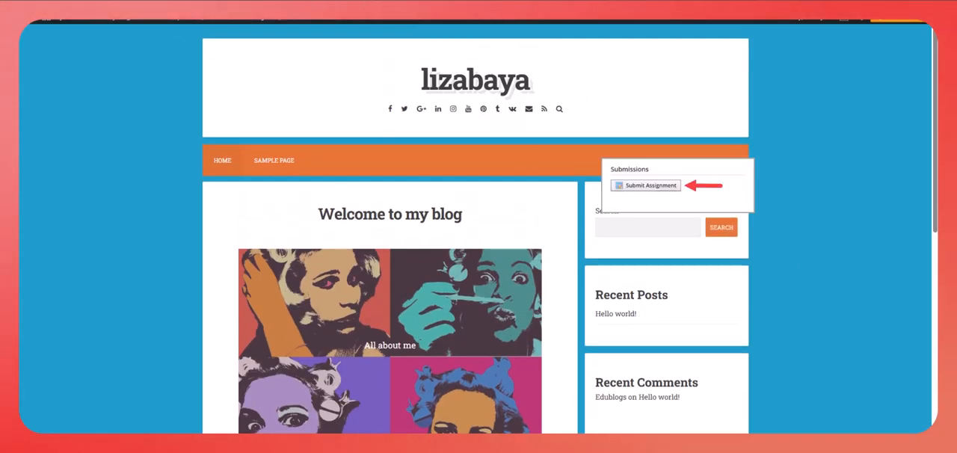
right_click(185, 4)
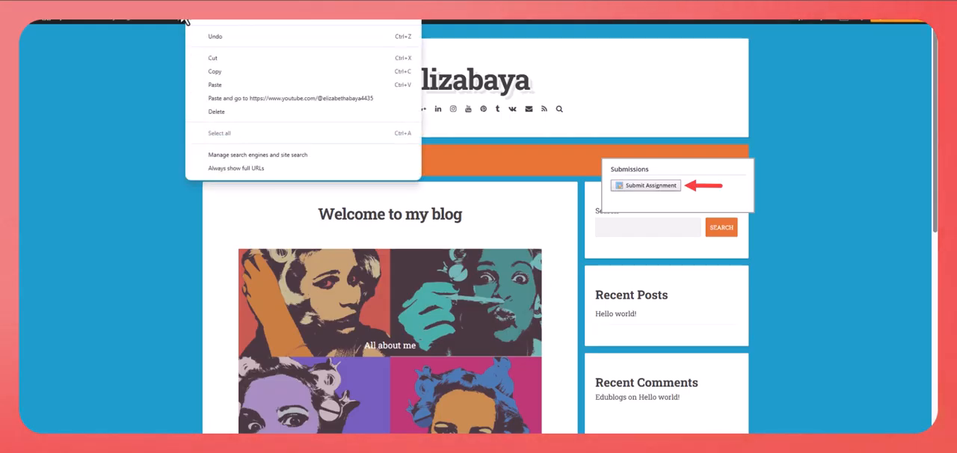
key(Escape)
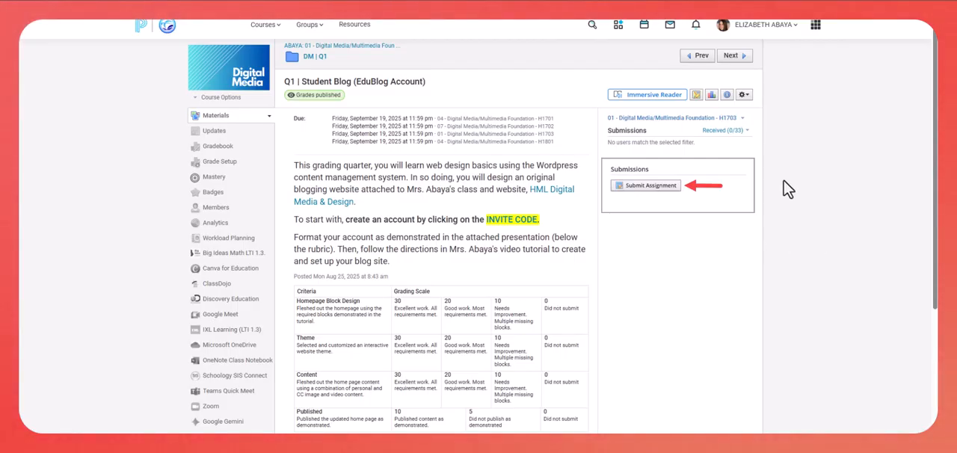